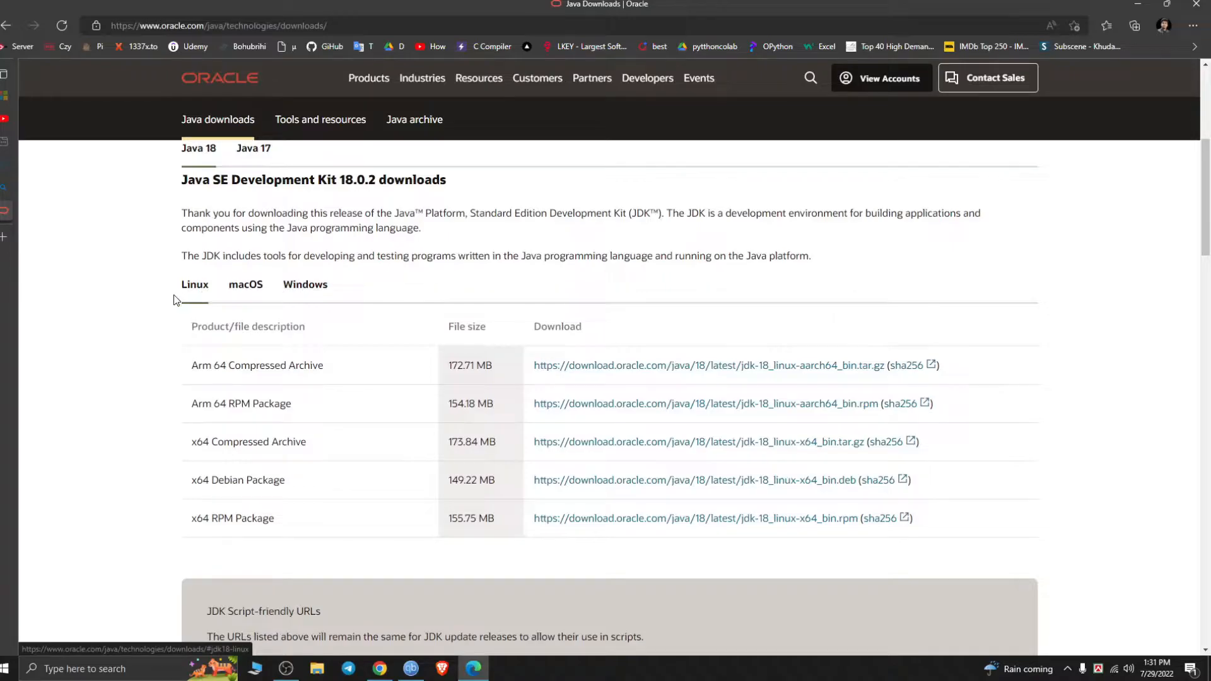
Step: Download the Windows x64 Installer of JDK 18, jdk-18_windows-x64_bin.exe, and launch the downloaded file
left_click(305, 287)
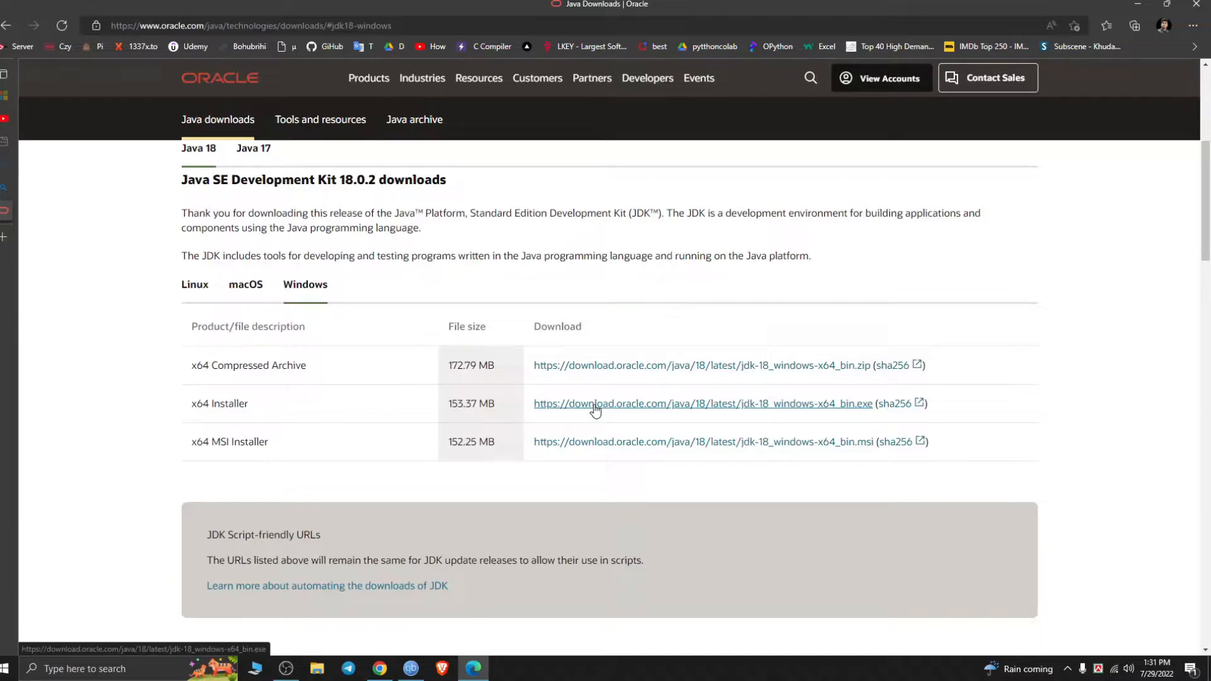
left_click(617, 406)
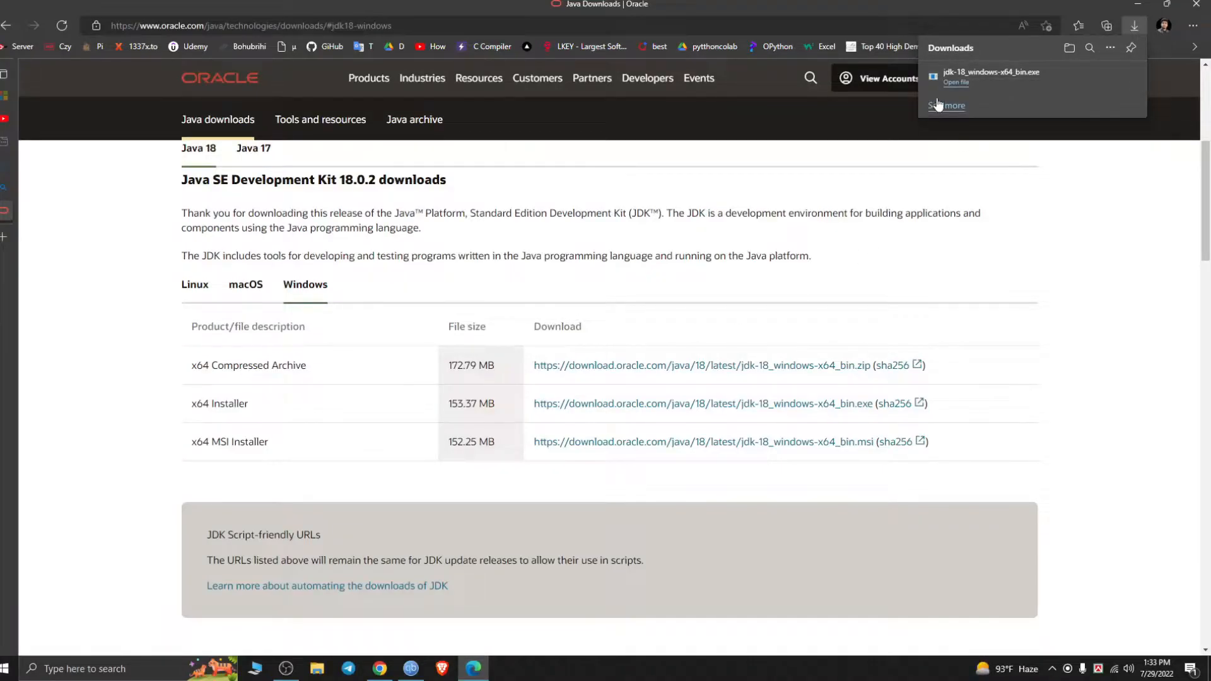
left_click(953, 87)
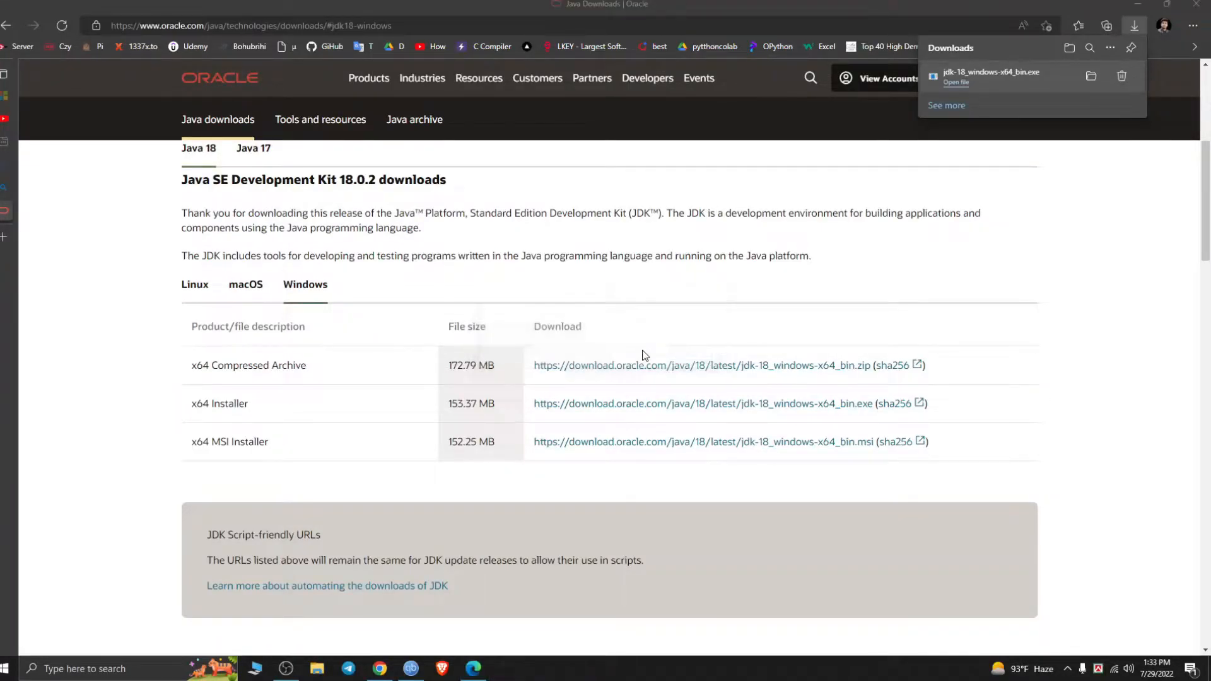
Step: Install Java SE Development Kit 18.0.2 in the default folder C:\Program Files\Java\jdk-18.0.2\ and close the installer
left_click(668, 435)
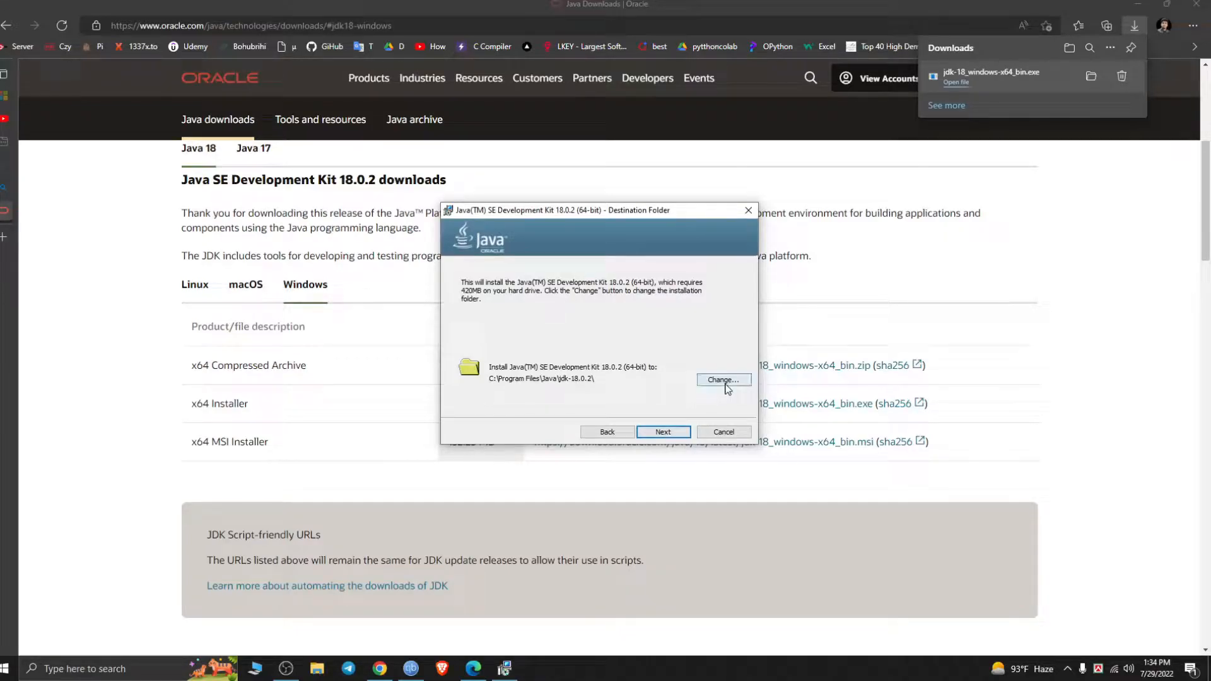
left_click(668, 432)
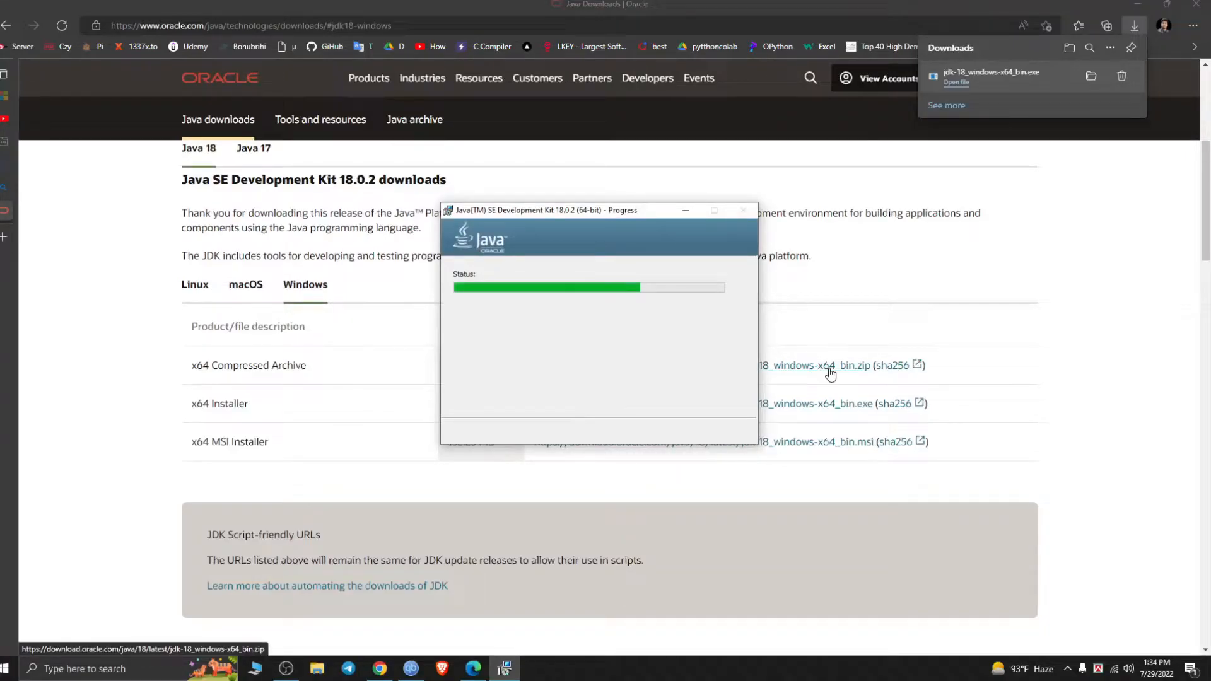
left_click(657, 431)
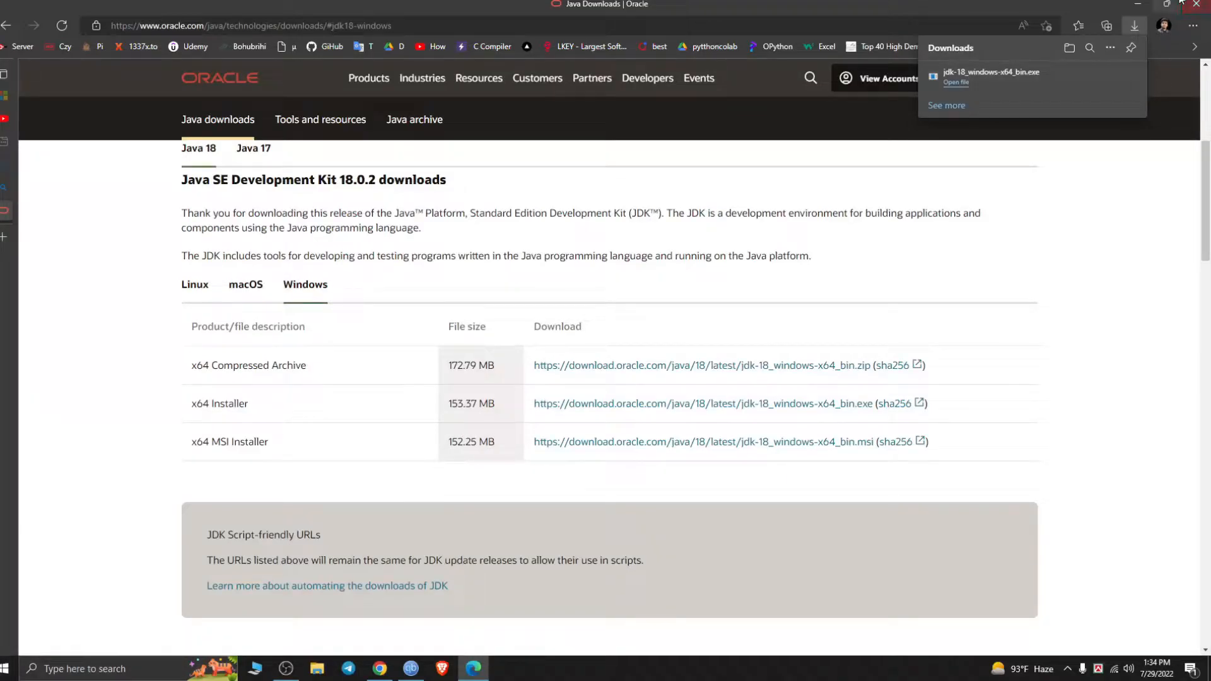
Step: Minimize the browser, search Windows for "envir", and open the Environment Variables dialog from the system properties
left_click(1143, 6)
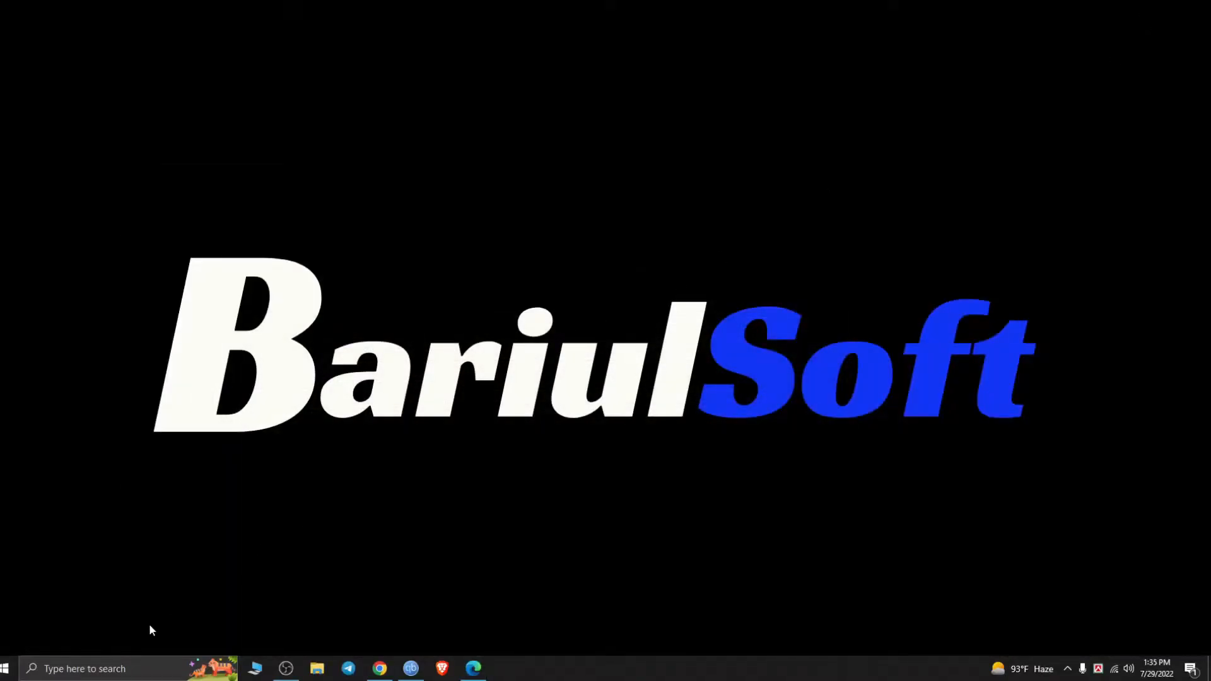
left_click(117, 667)
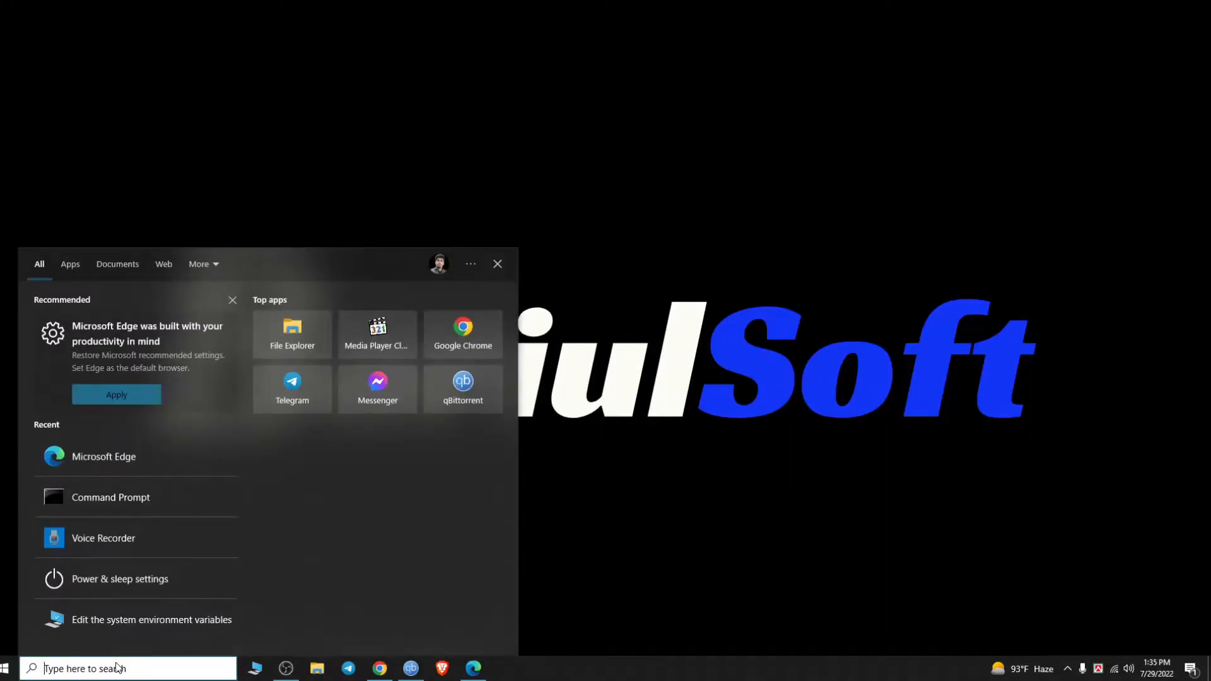
type("envir")
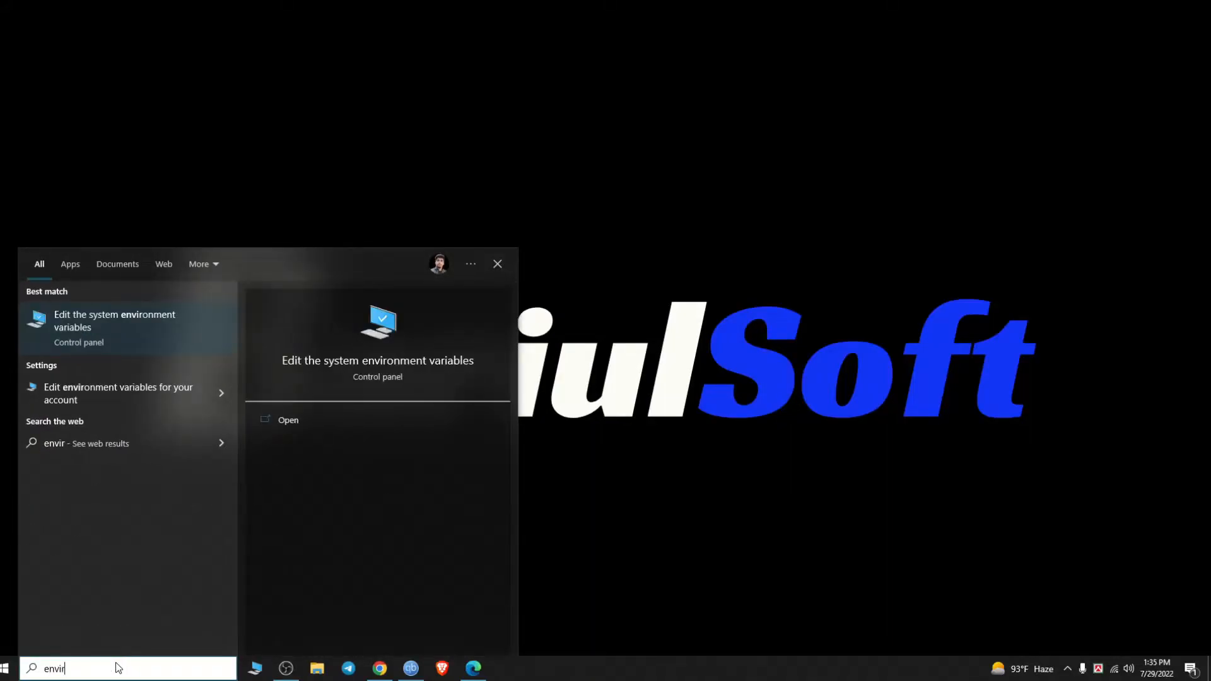
key("Return")
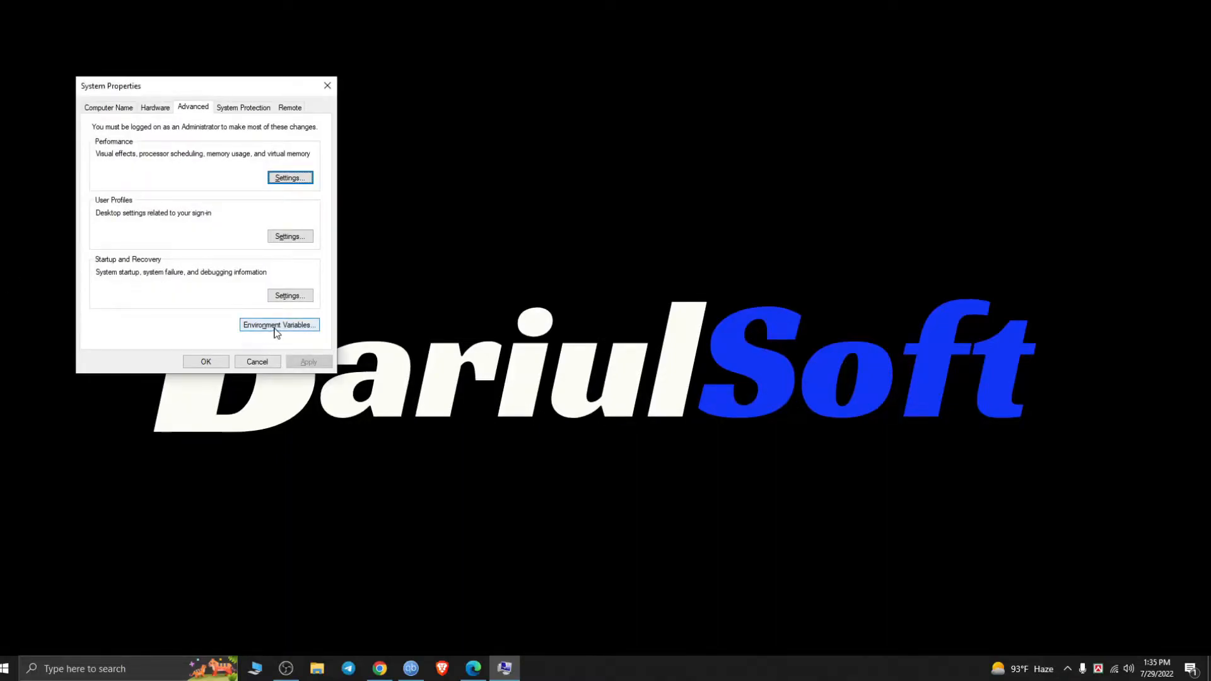
left_click(276, 333)
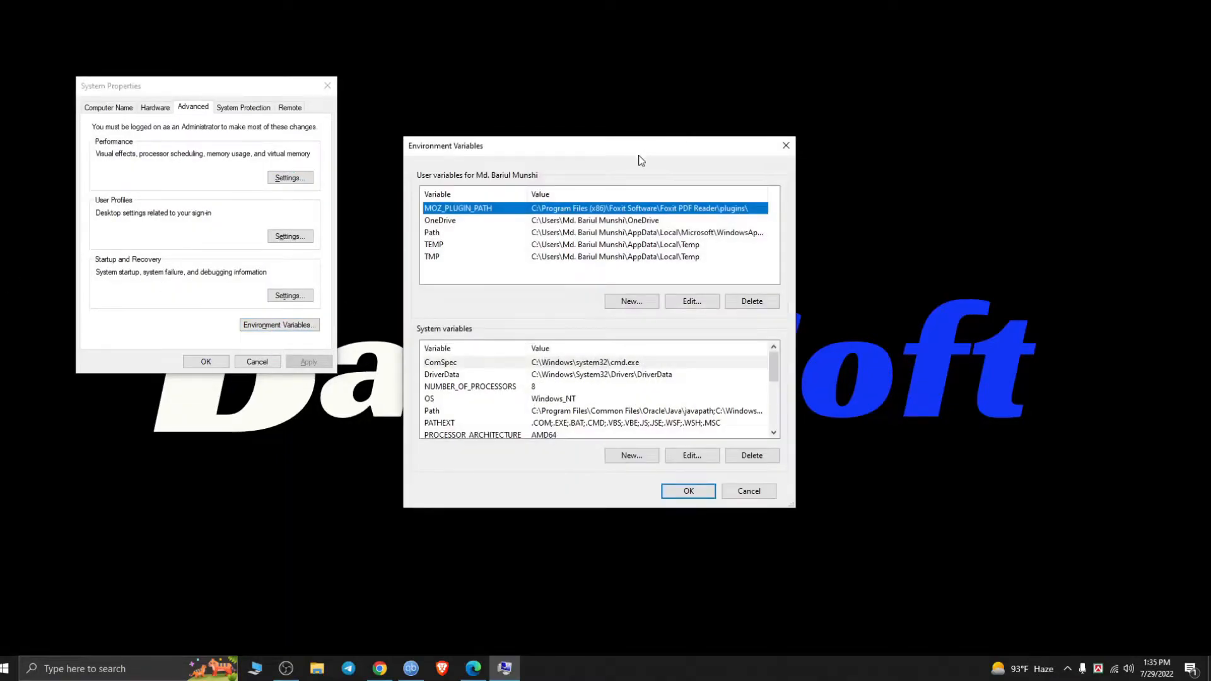
Step: Create a user variable named Java_Home with the folder C:\Program Files\Java\jdk-18.0.2 as its value
left_click(619, 301)
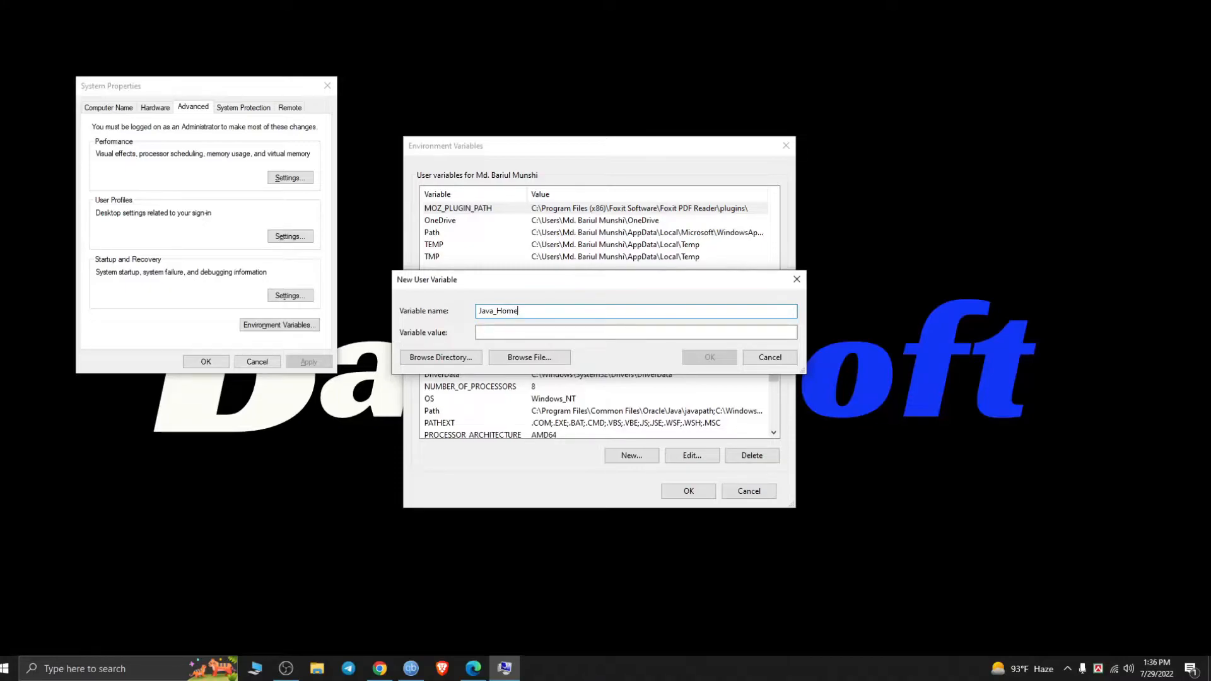
left_click(502, 330)
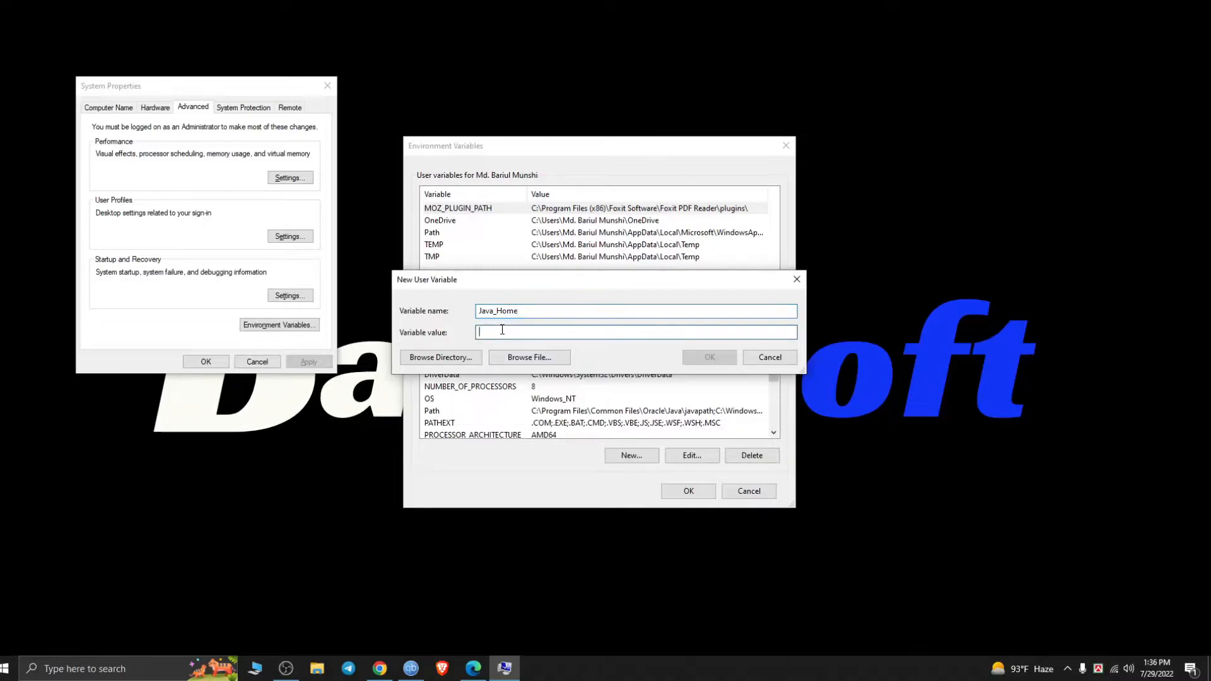
left_click(440, 357)
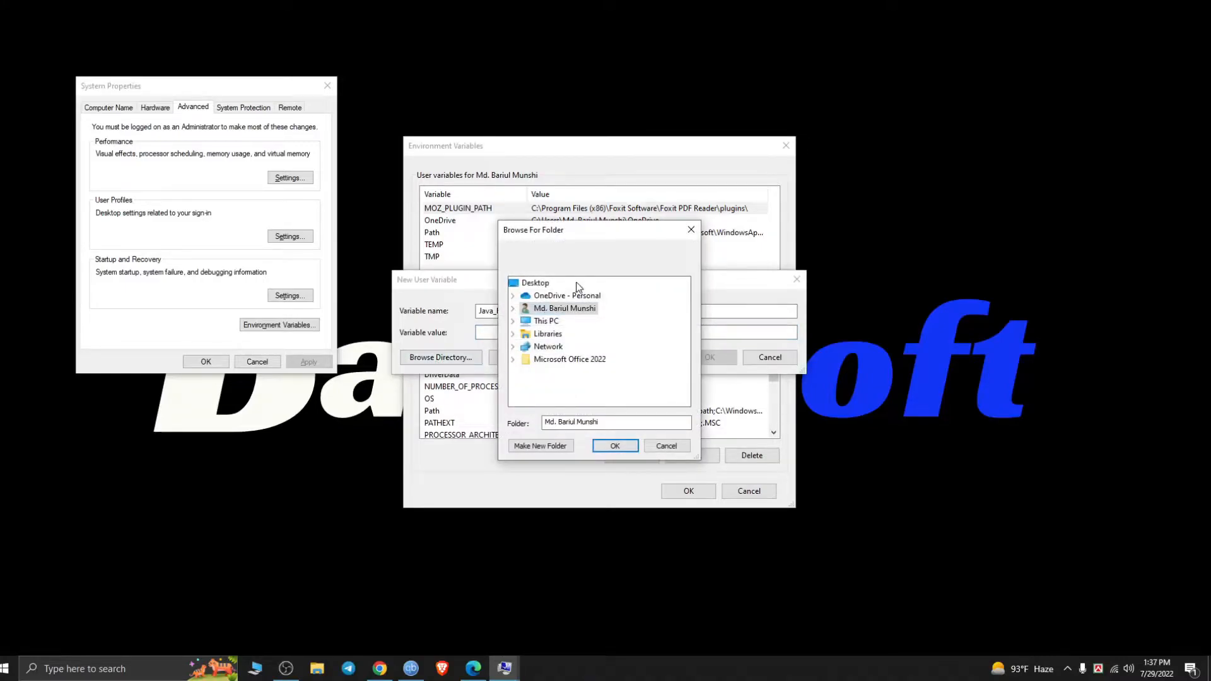
left_click(513, 322)
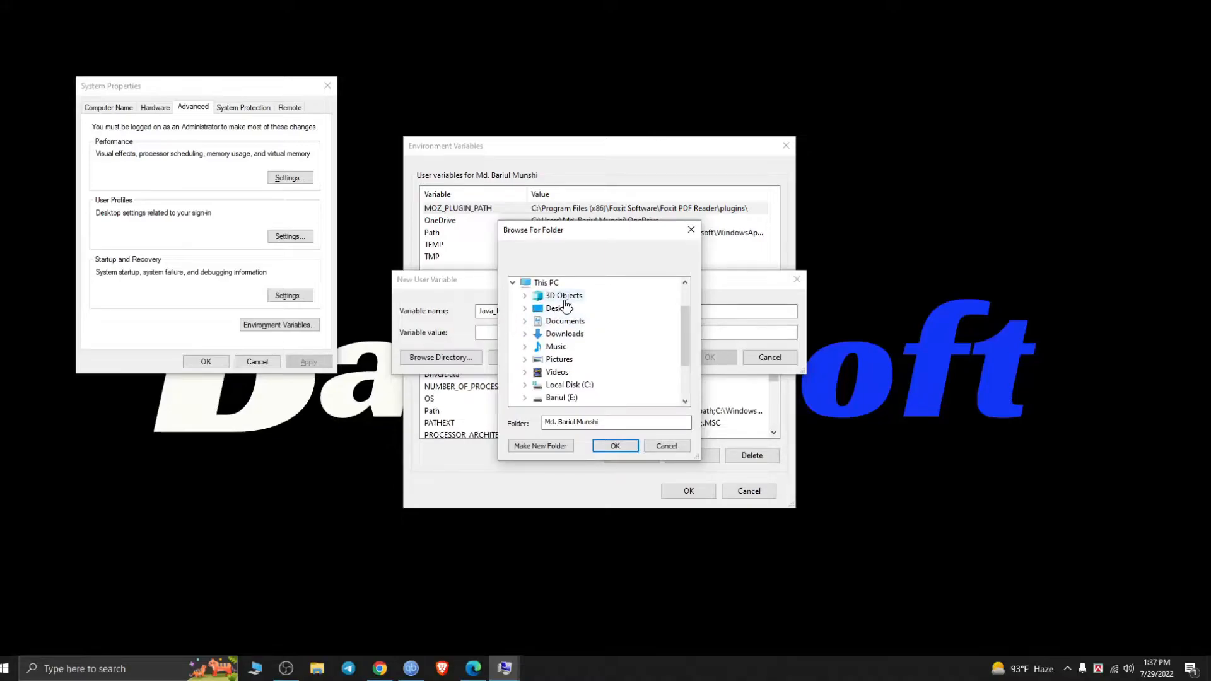
double_click(570, 385)
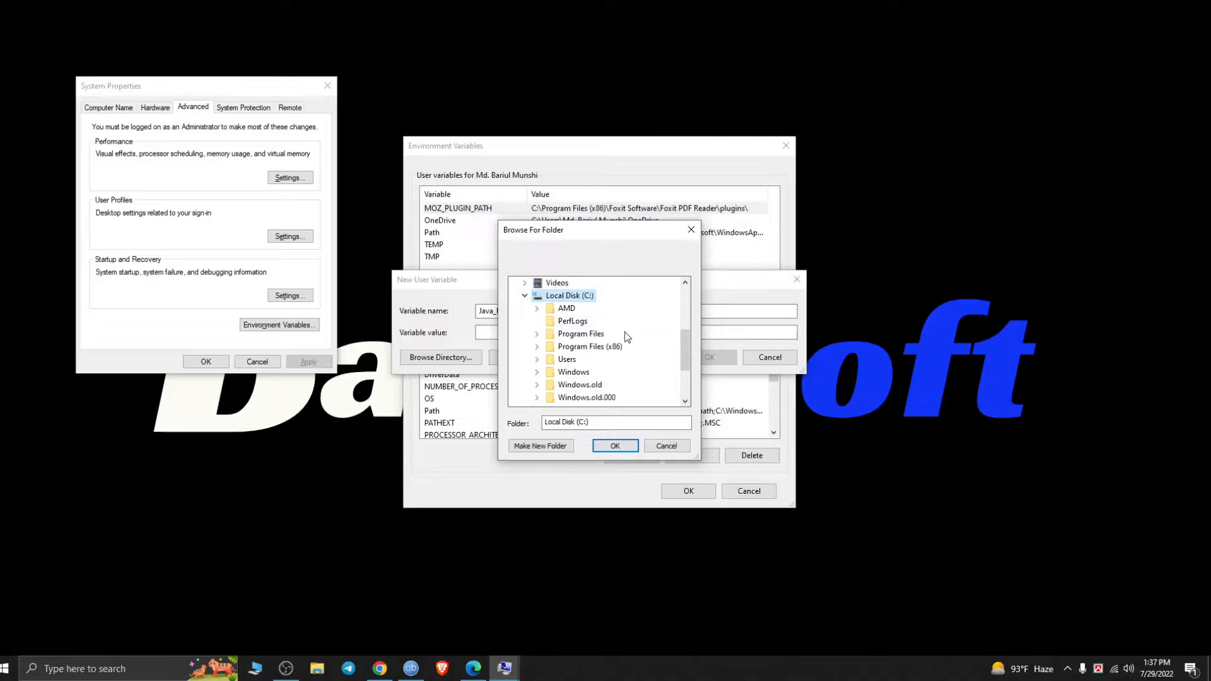
double_click(573, 335)
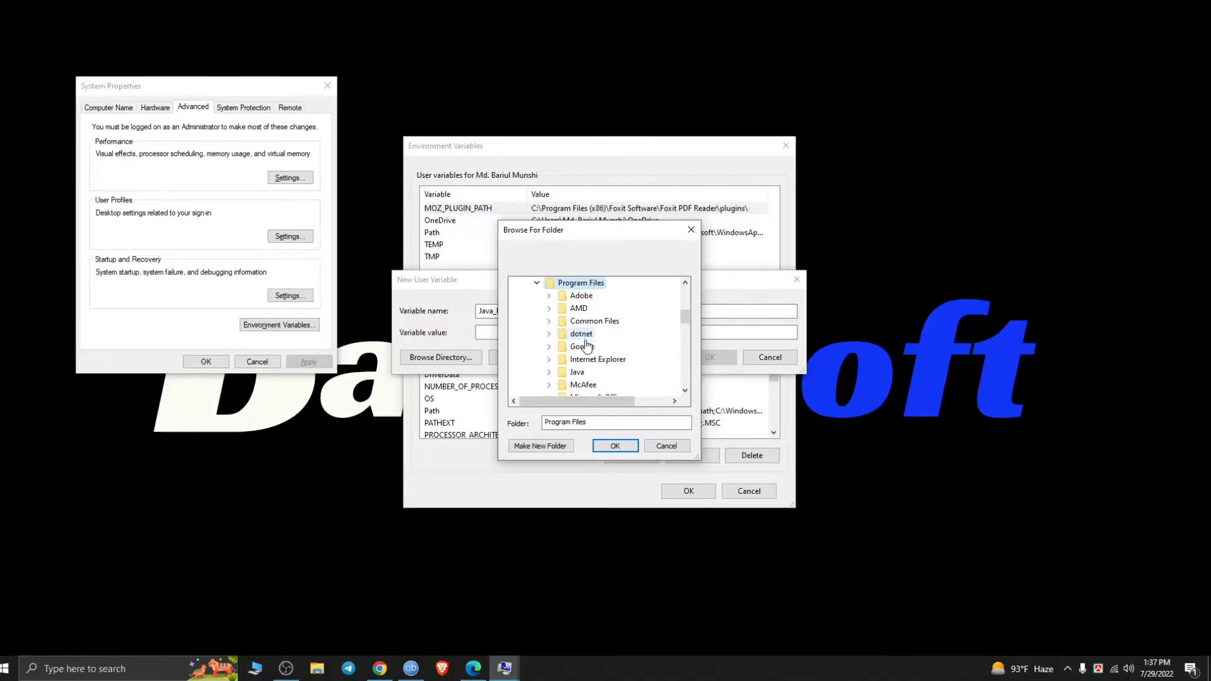
left_click(549, 372)
left_click(560, 385)
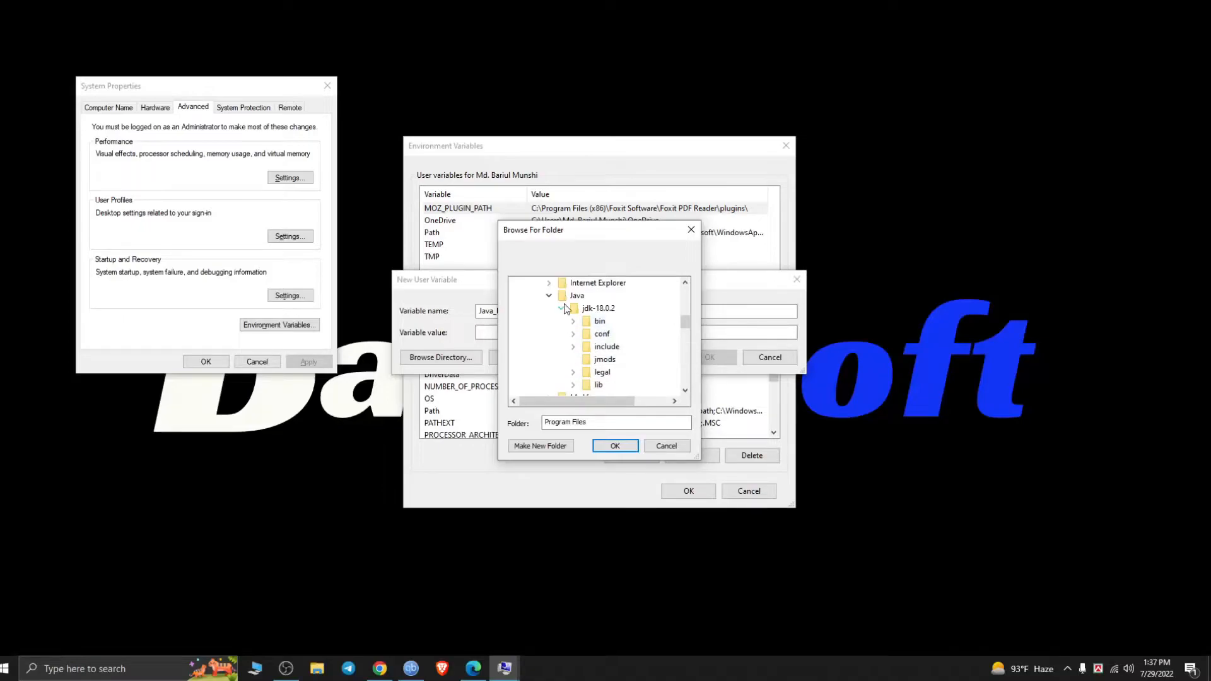
left_click(597, 308)
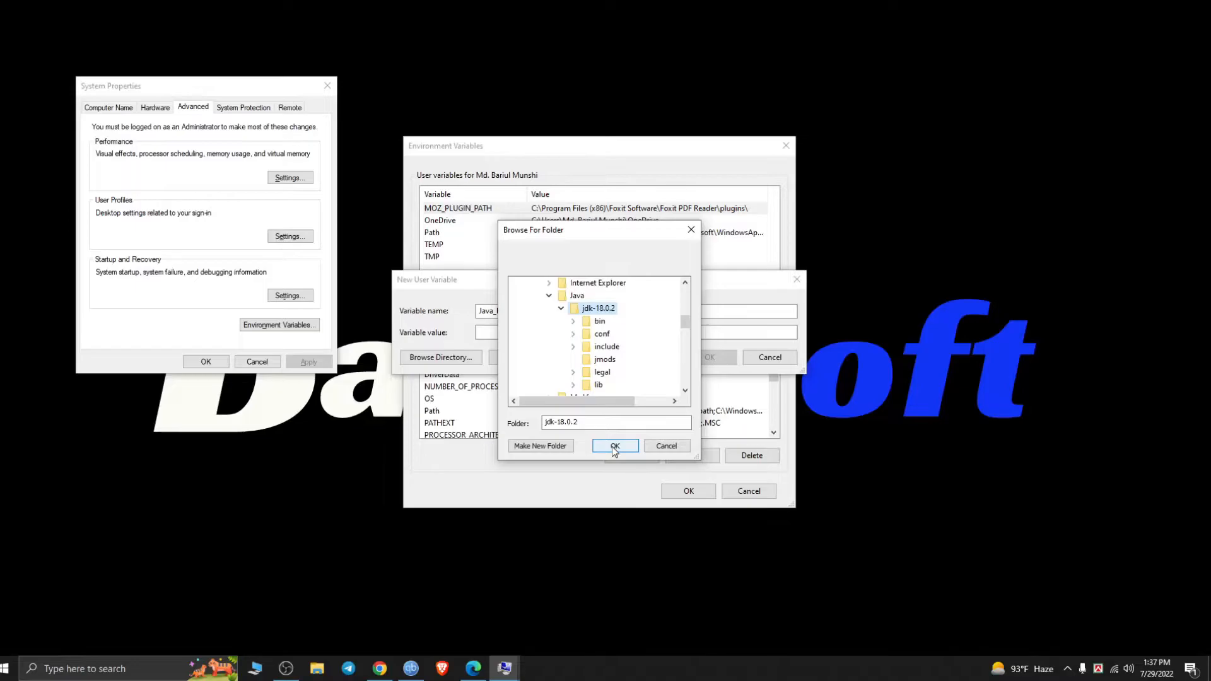
left_click(614, 446)
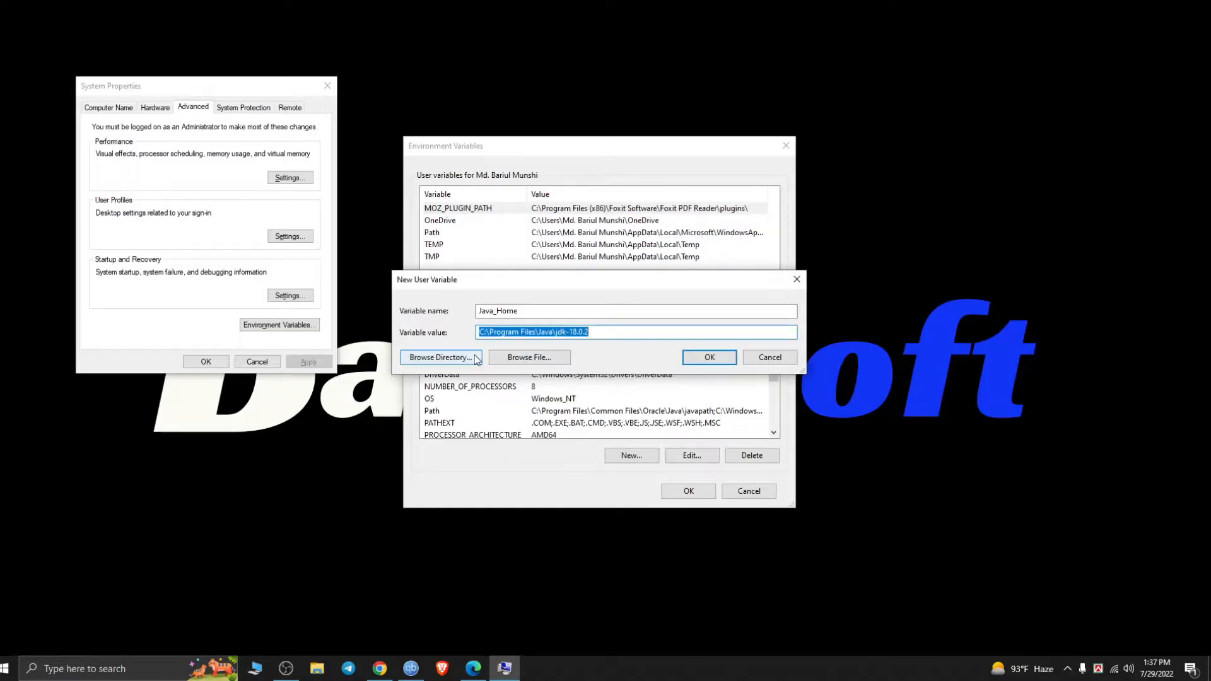
left_click(699, 357)
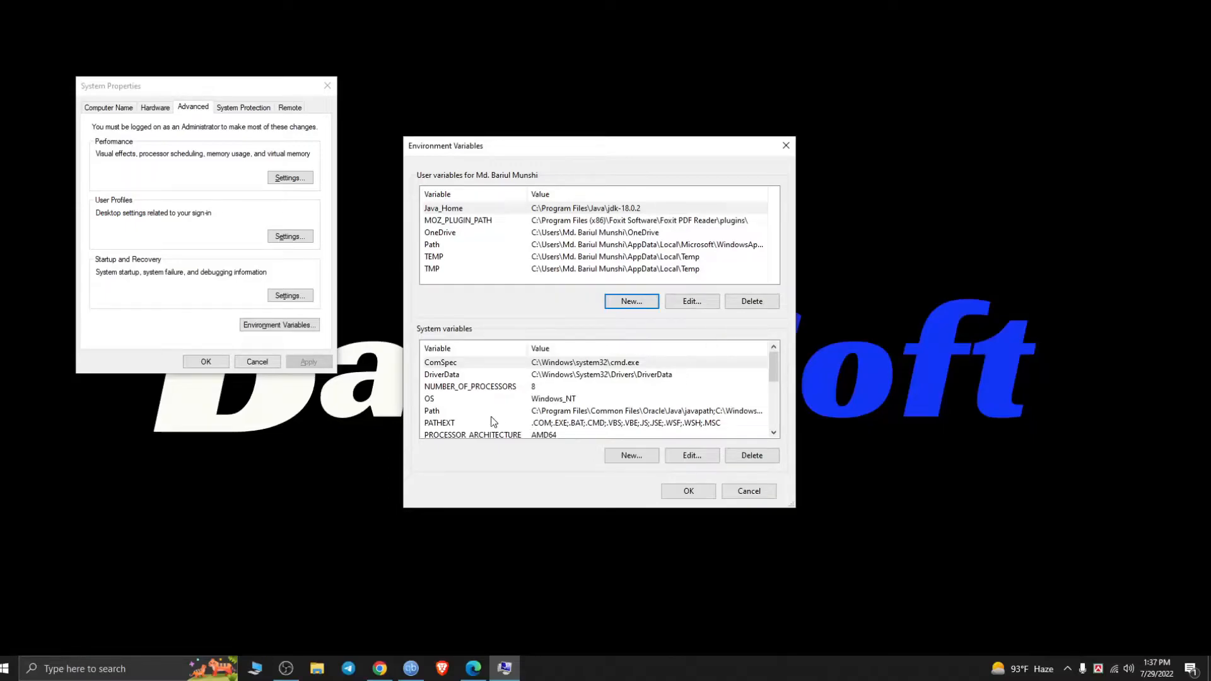
Step: Add the folder C:\Program Files\Java\jdk-18.0.2\bin as a new entry in the system Path variable
left_click(593, 413)
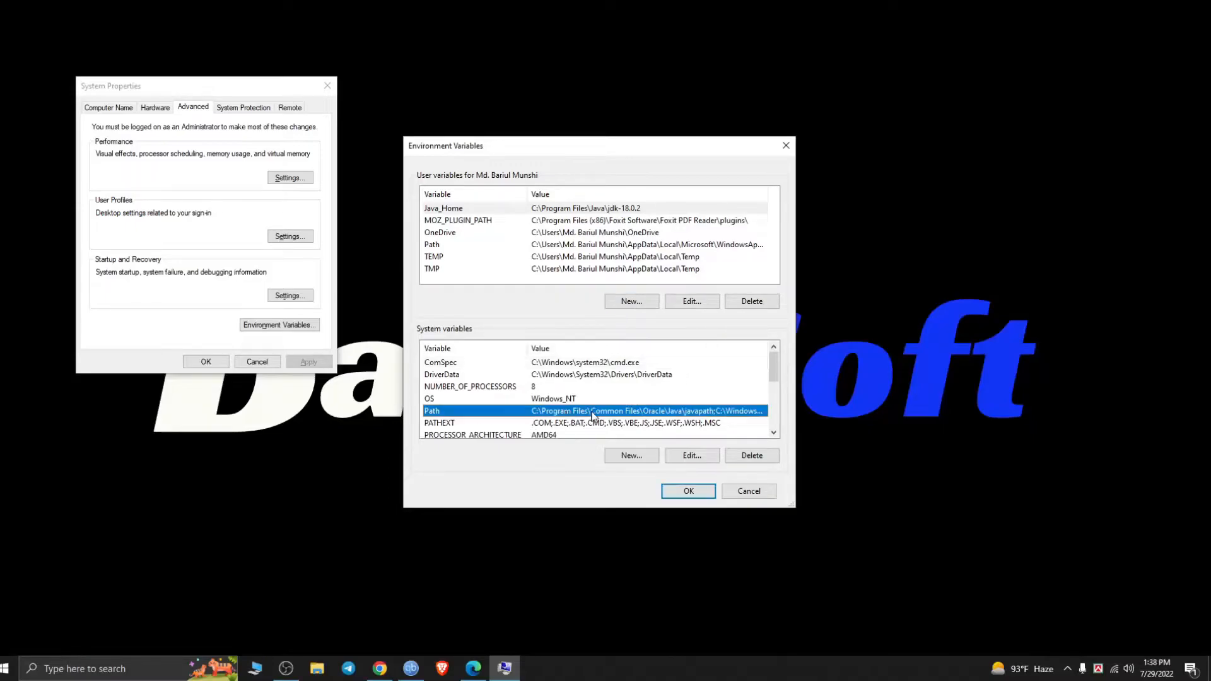
left_click(693, 456)
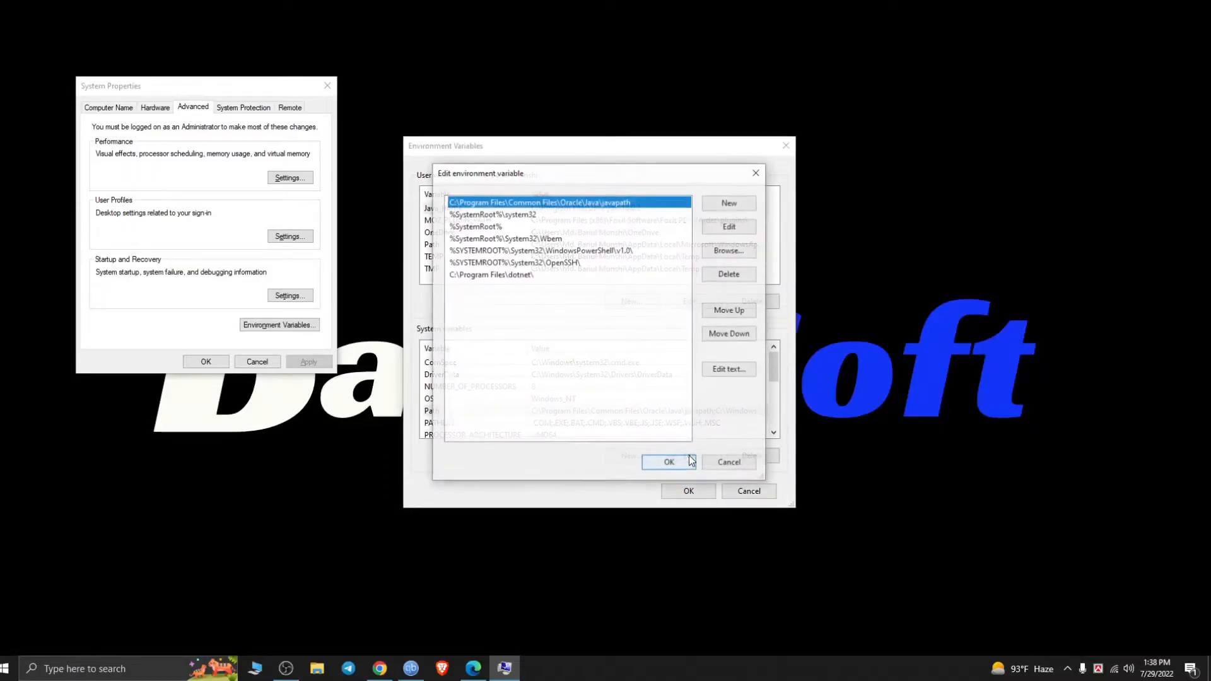
left_click(730, 202)
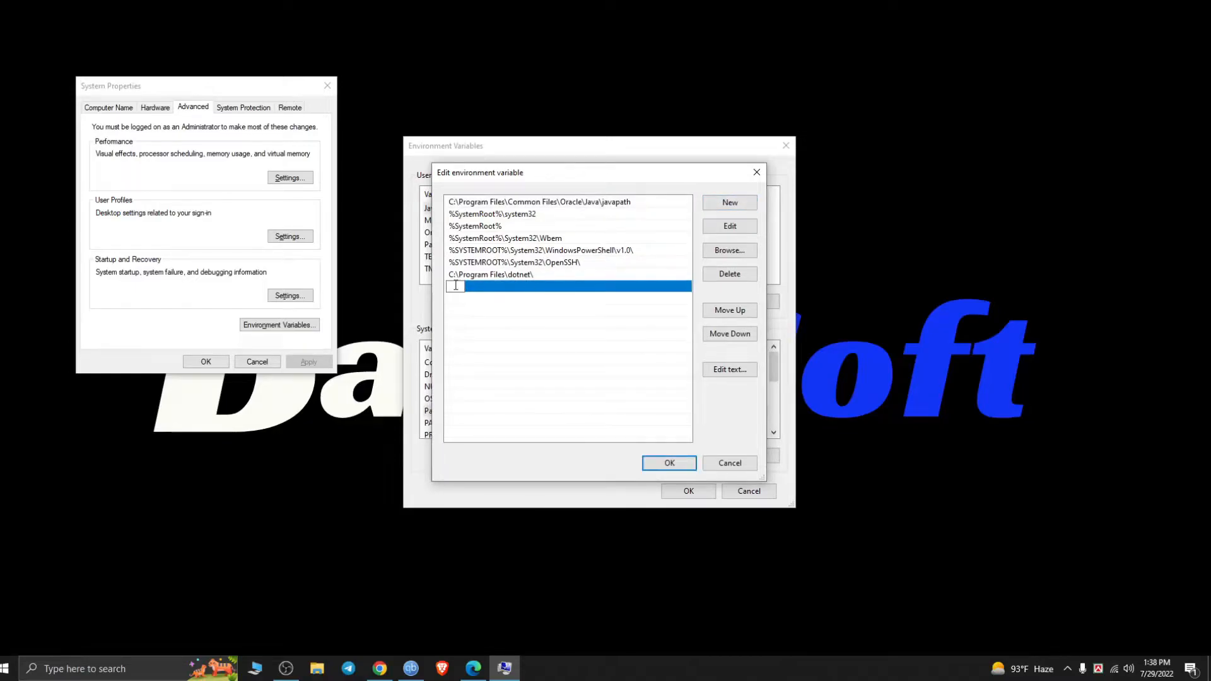
left_click(717, 253)
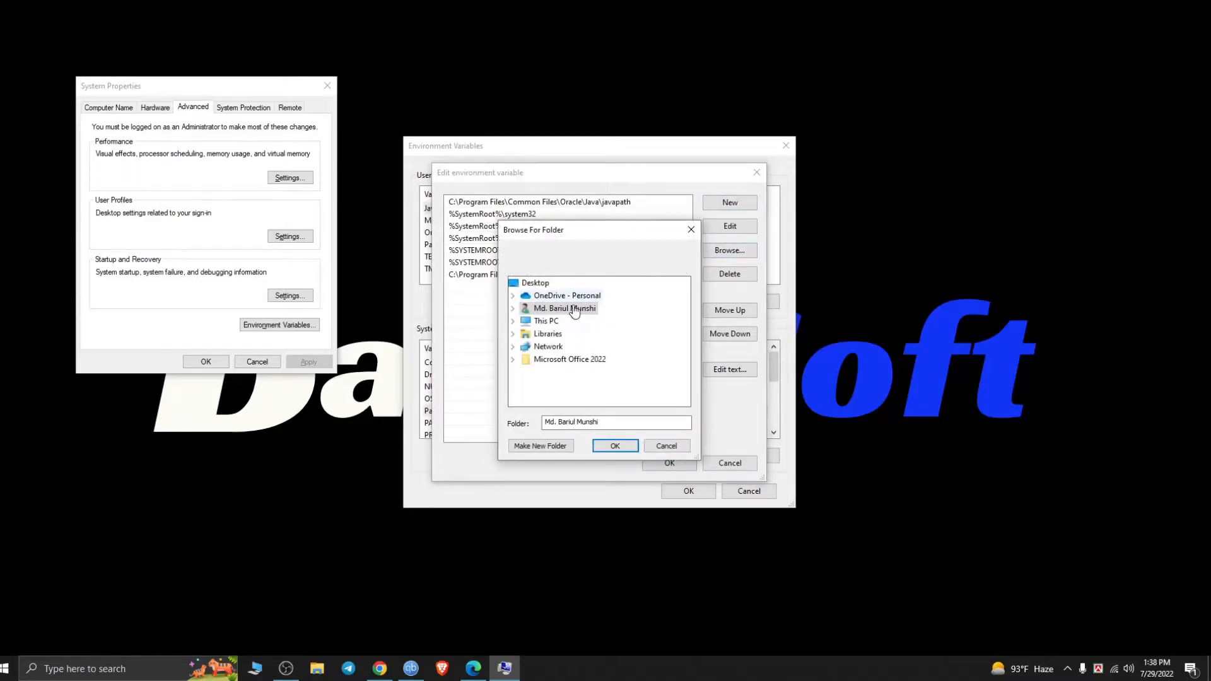
double_click(546, 322)
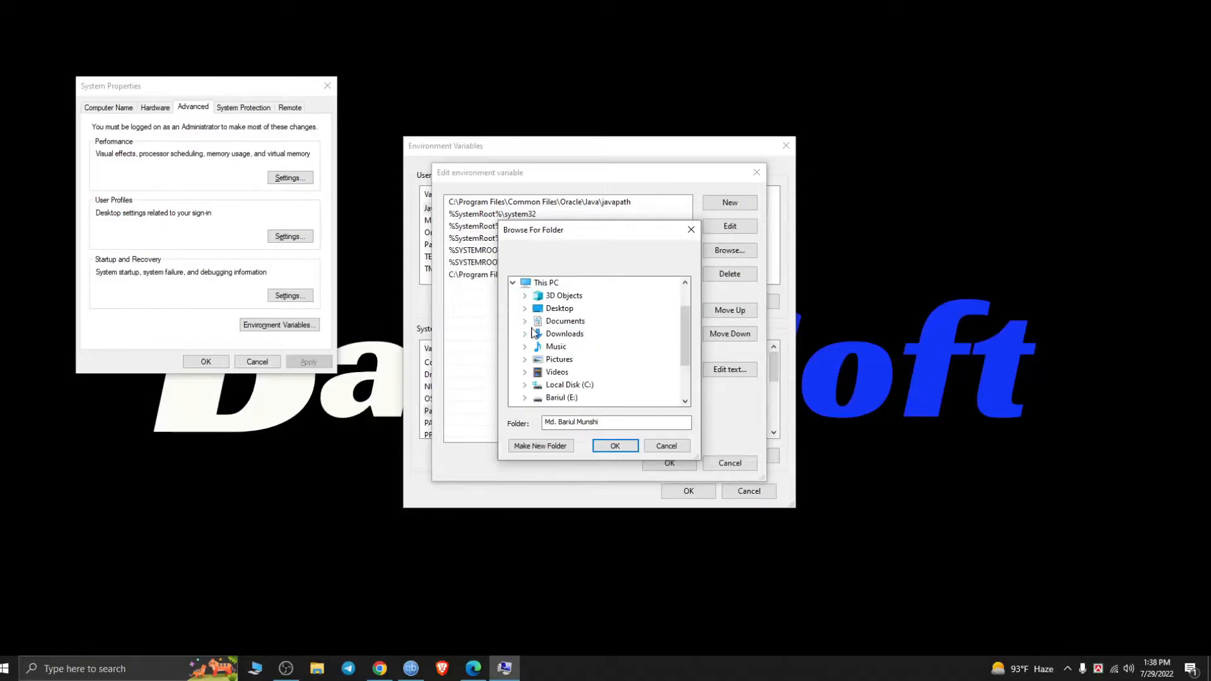
left_click(525, 385)
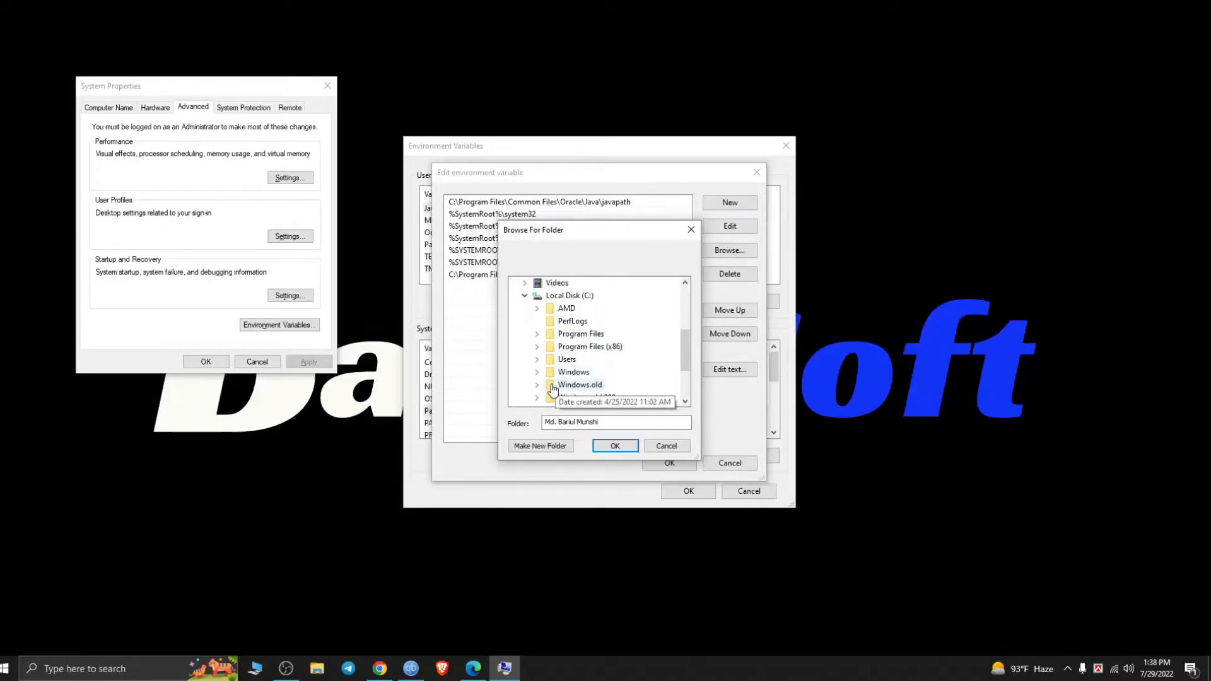
double_click(551, 336)
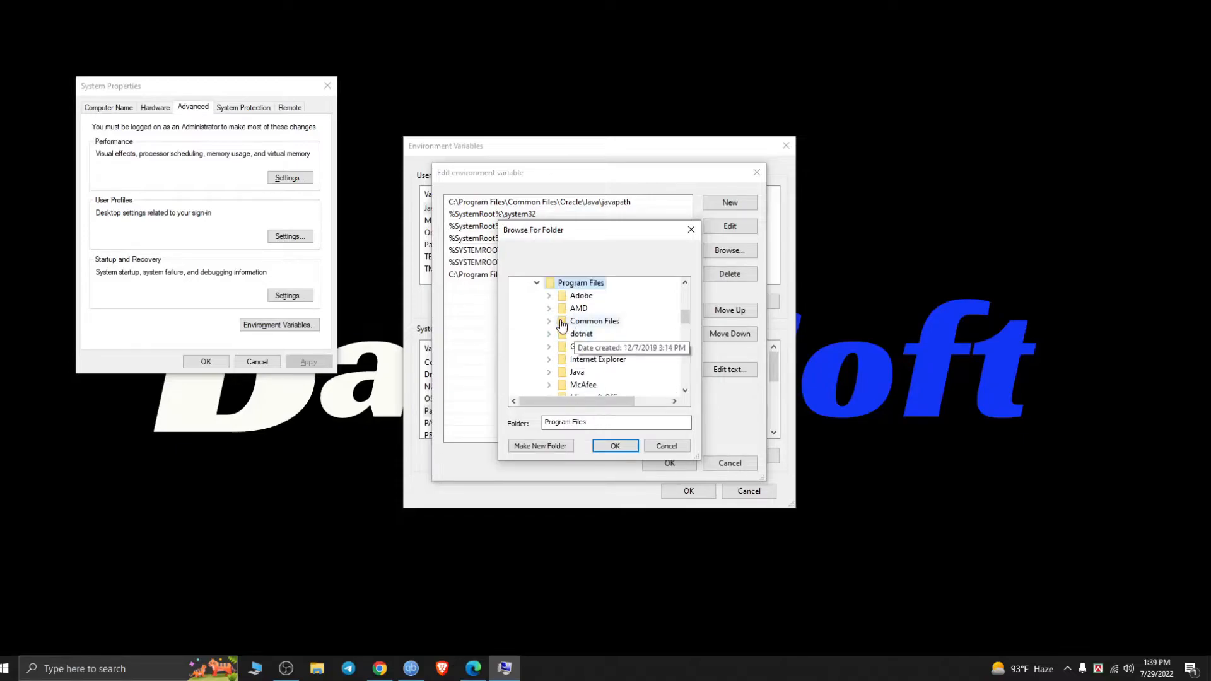
scroll(574, 372, "down", 3)
scroll(575, 372, "up", 5)
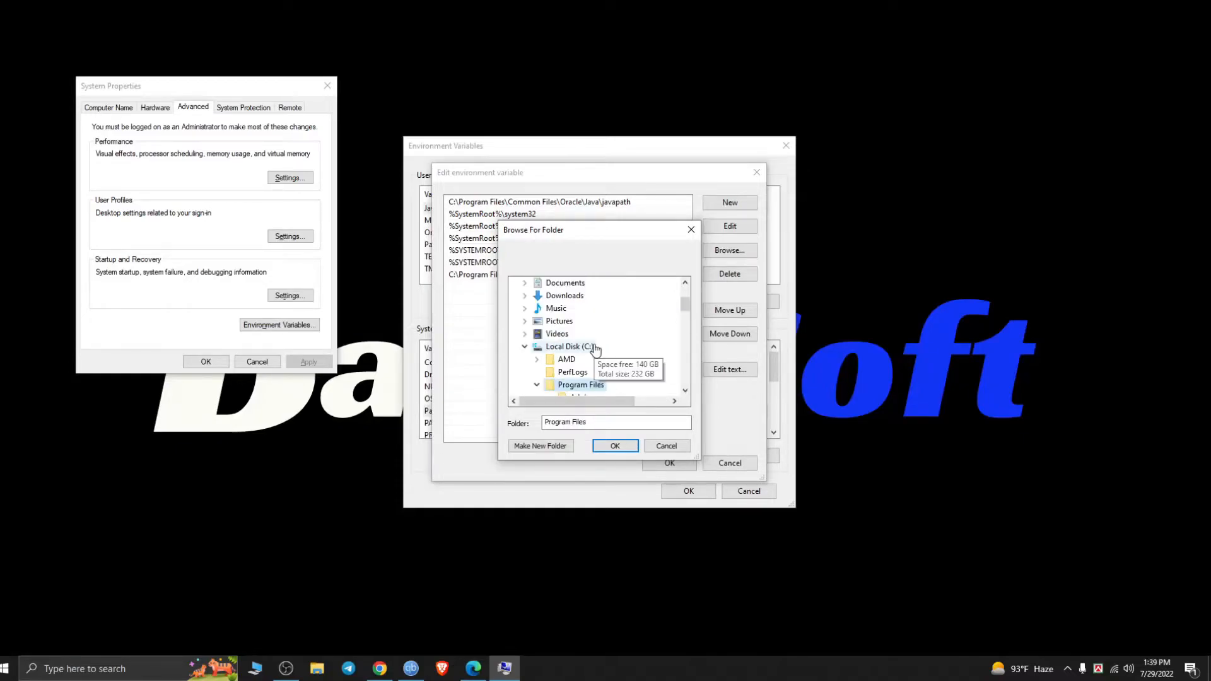
scroll(583, 364, "down", 3)
scroll(577, 366, "up", 3)
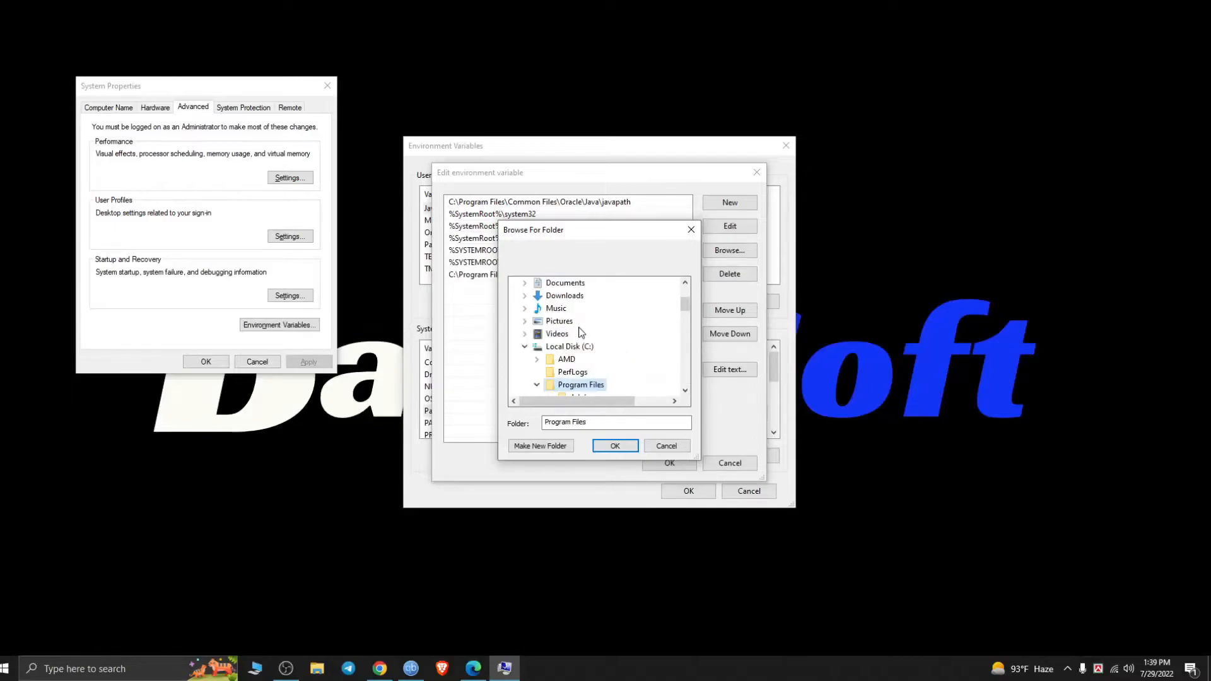
scroll(571, 369, "down", 3)
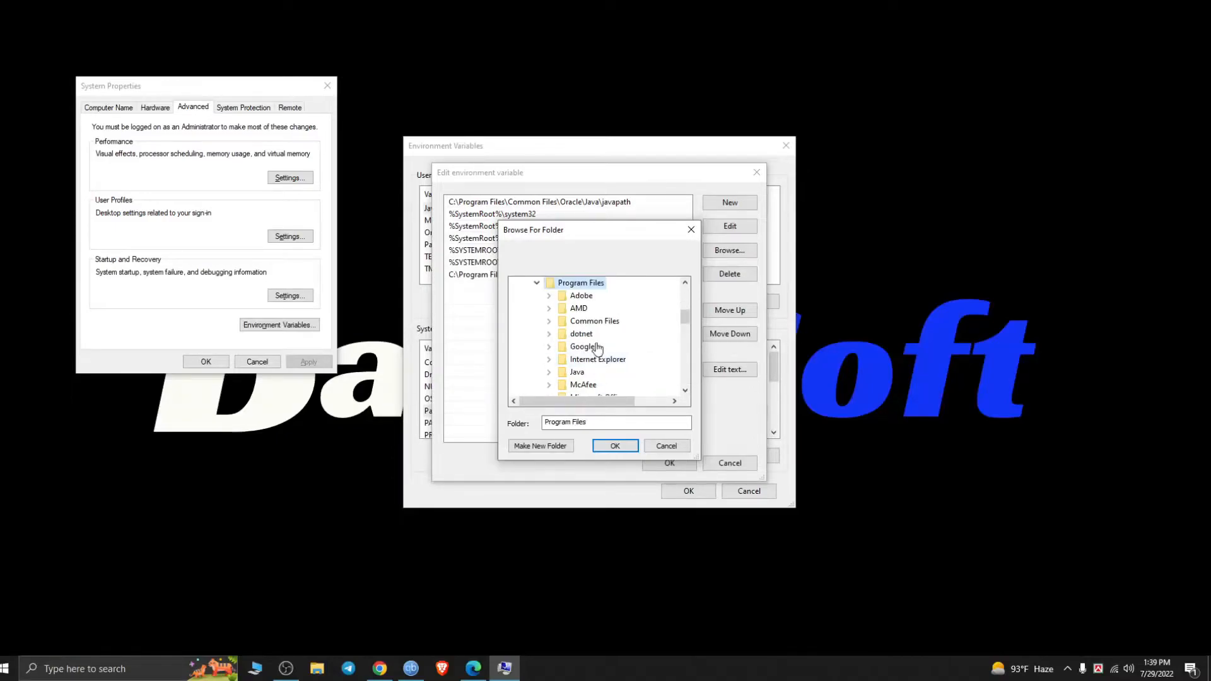
left_click(548, 372)
left_click(560, 384)
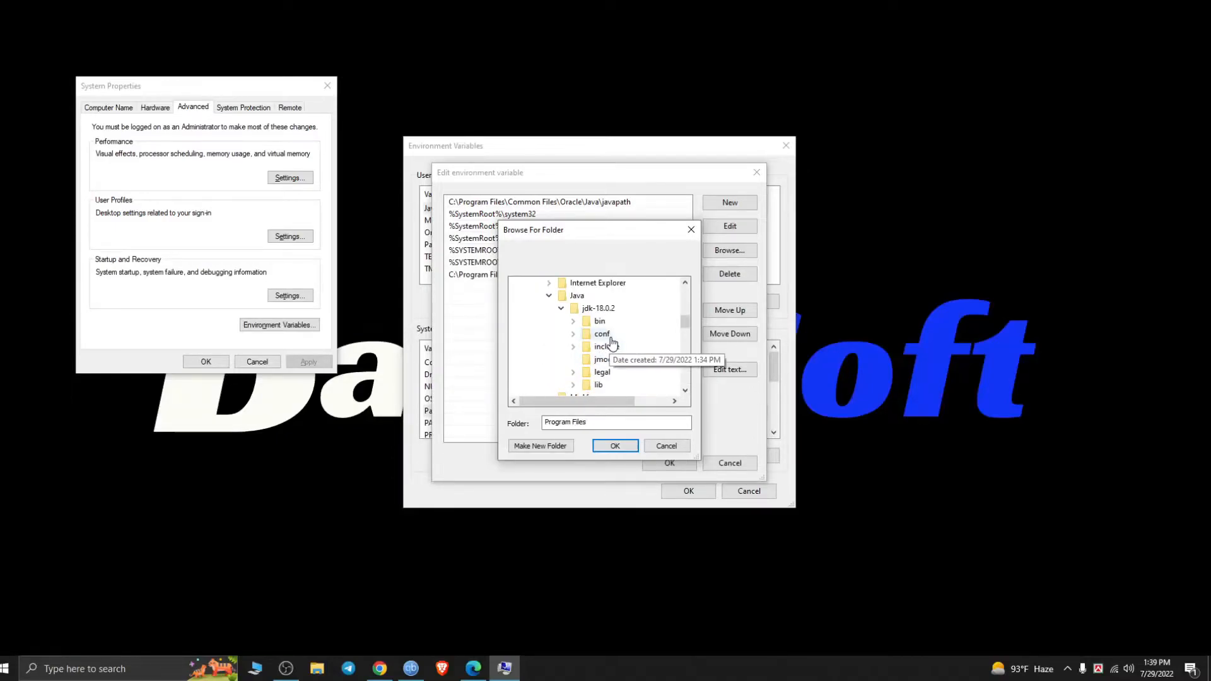
double_click(599, 321)
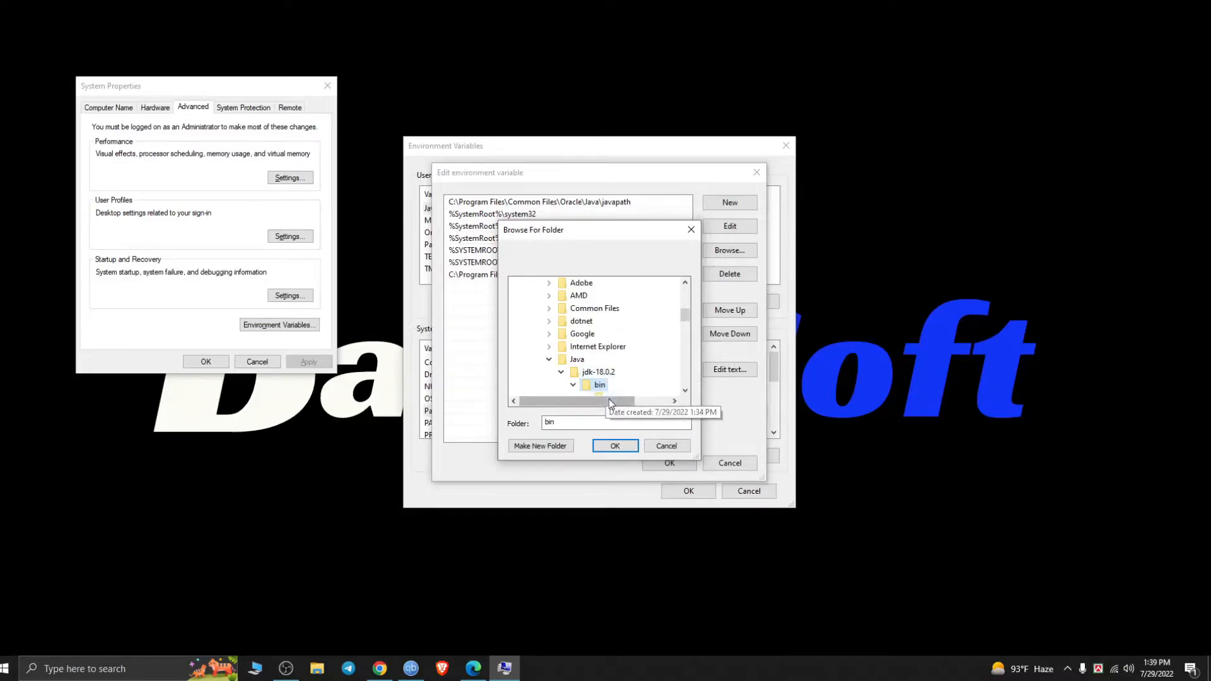
left_click(617, 445)
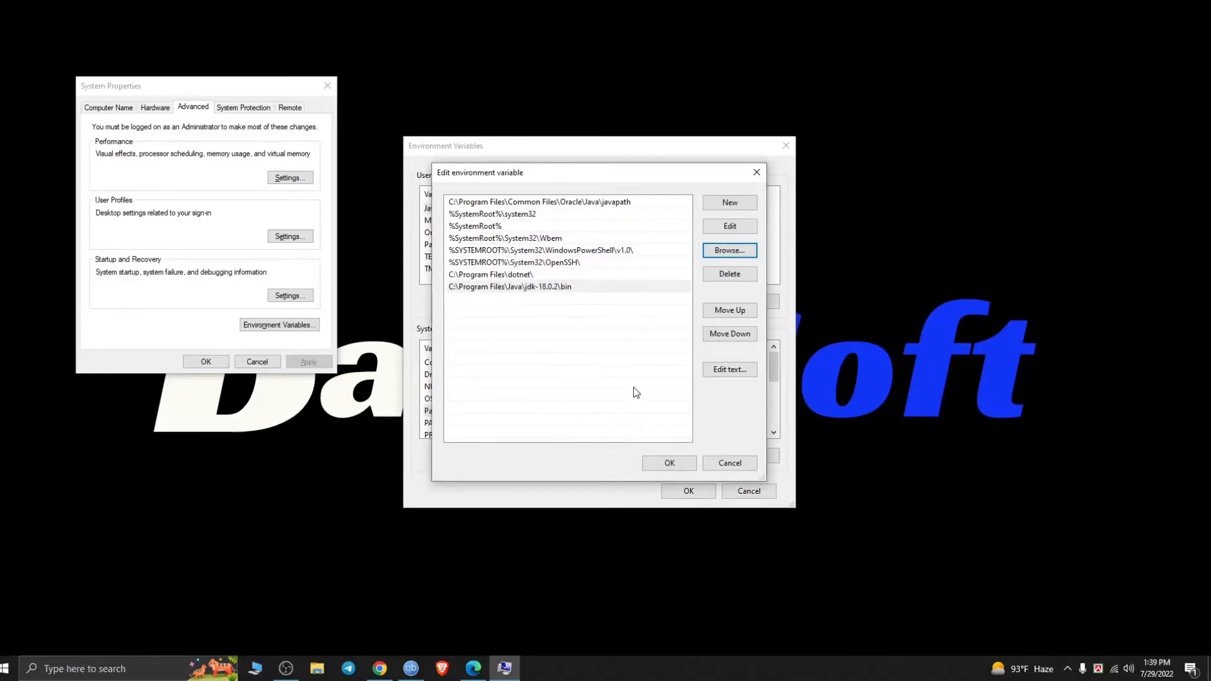
left_click(669, 464)
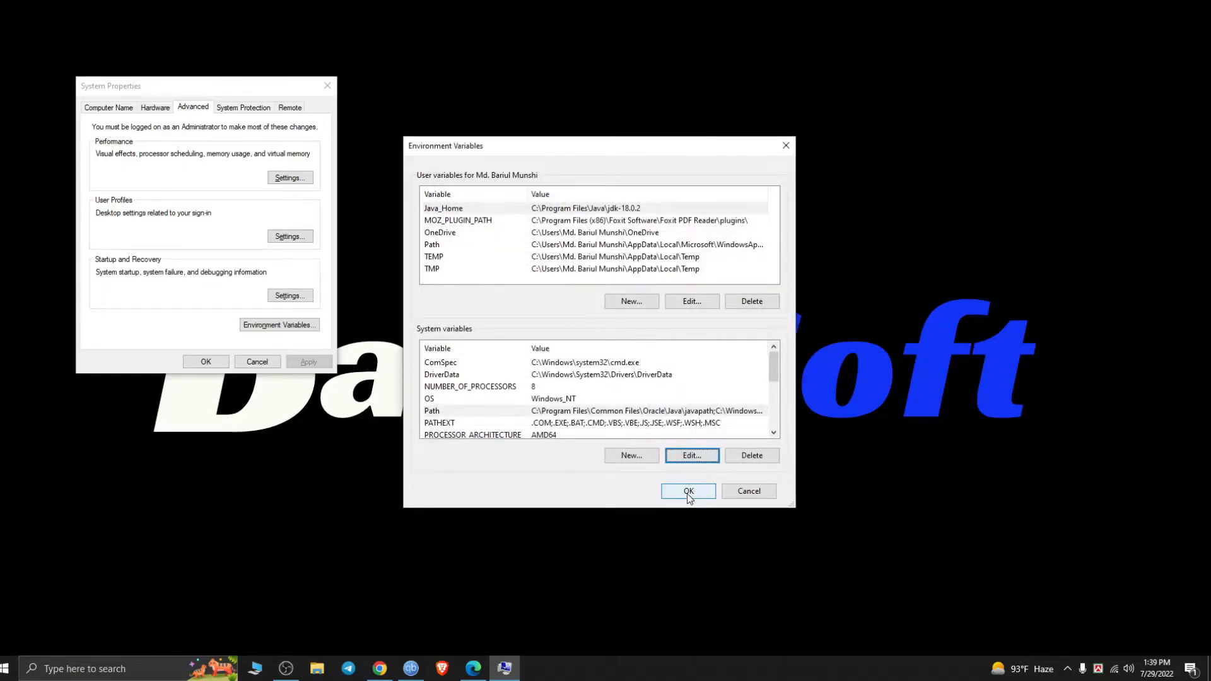
Step: Save the environment variable changes and close the system properties
left_click(688, 492)
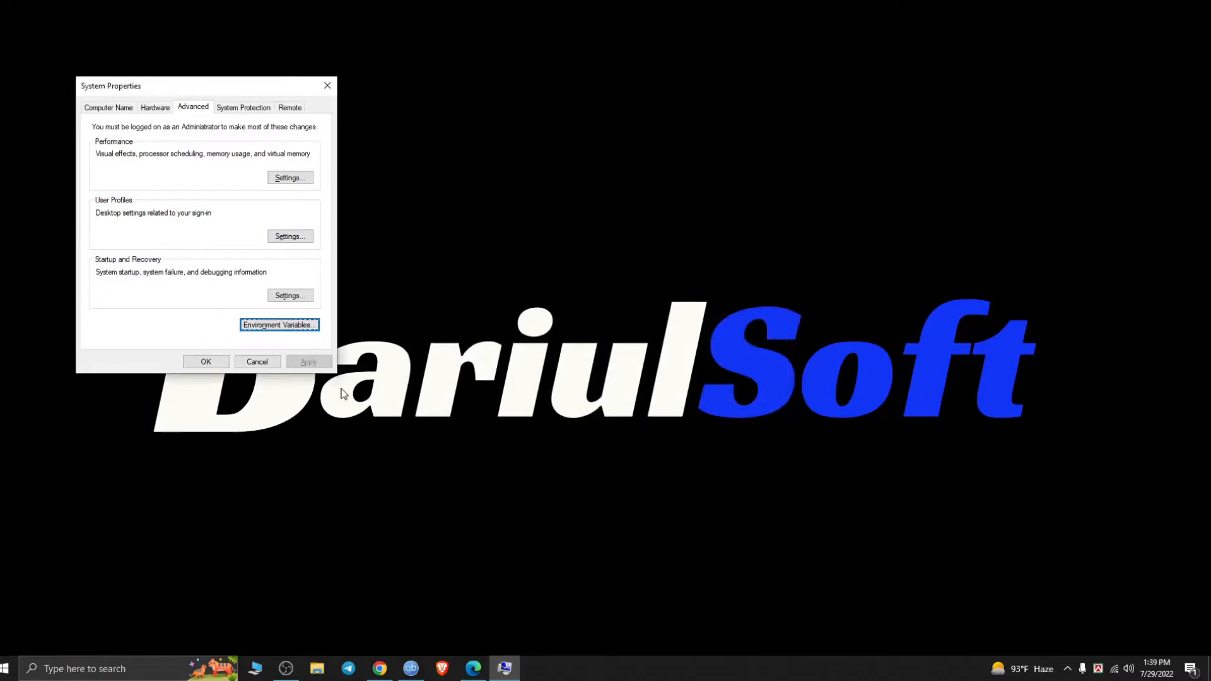
left_click(220, 367)
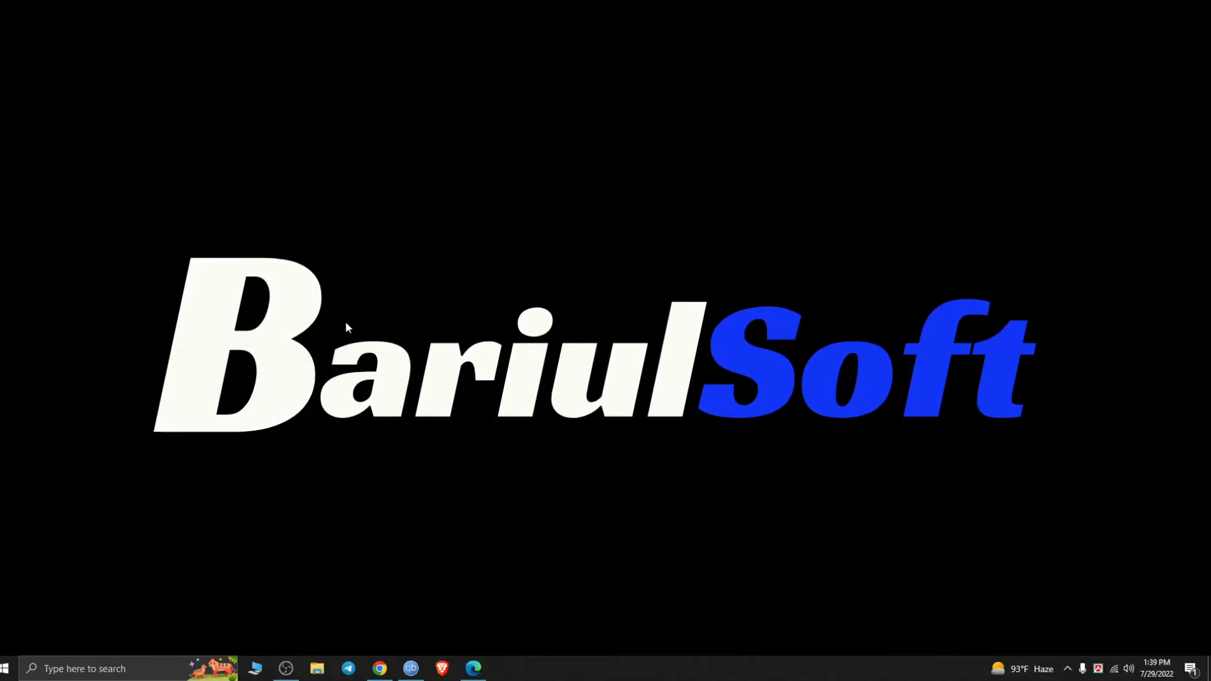
Step: Switch to the Edge browser, search for "android studio download", and open the Android Developers download page
left_click(486, 659)
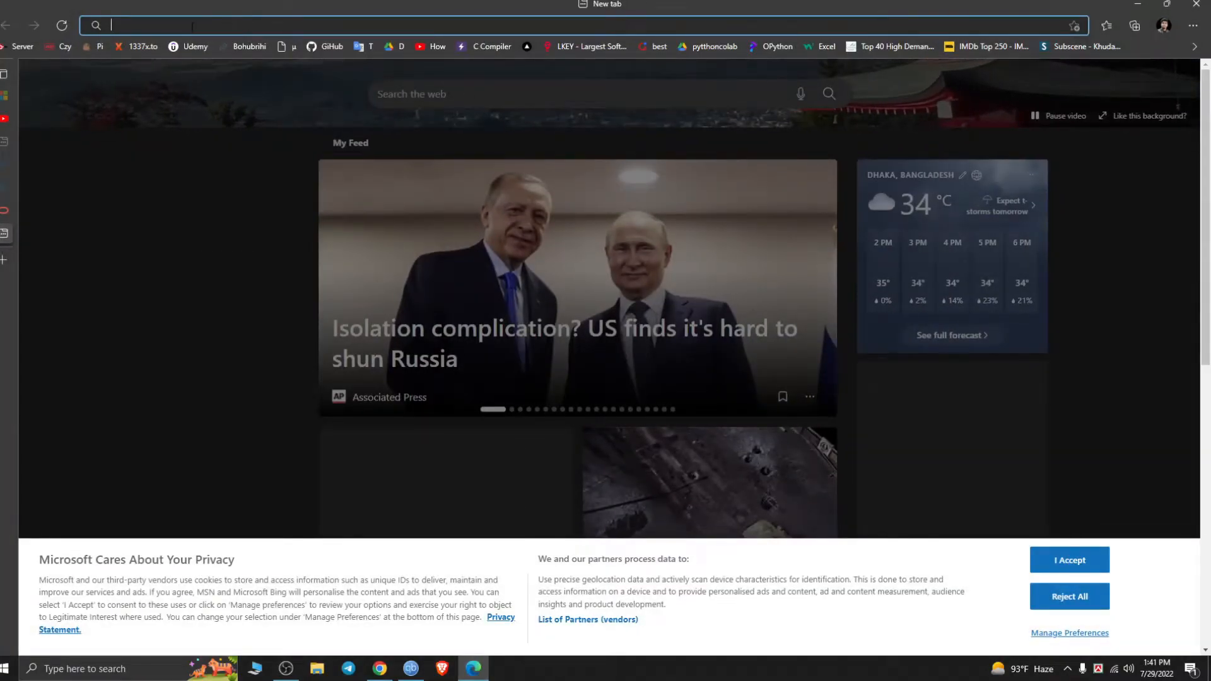
type("ard")
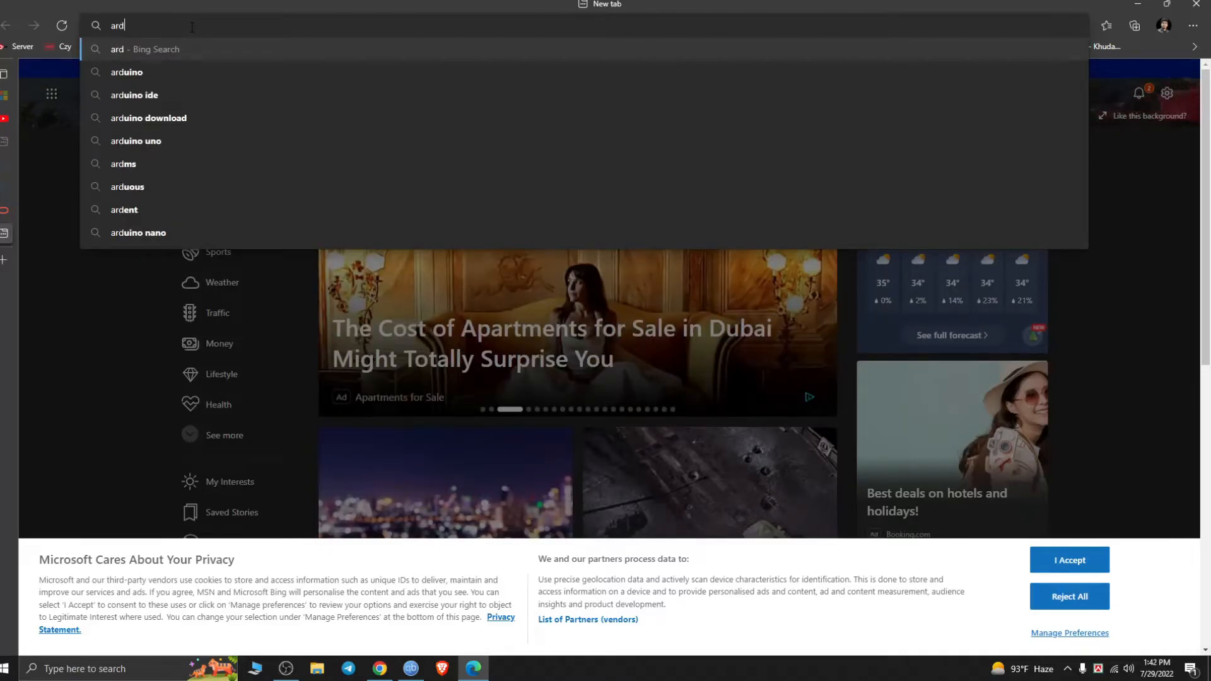
key("BackSpace")
key("BackSpace")
type("ndou")
key("BackSpace")
key("BackSpace")
type("roid")
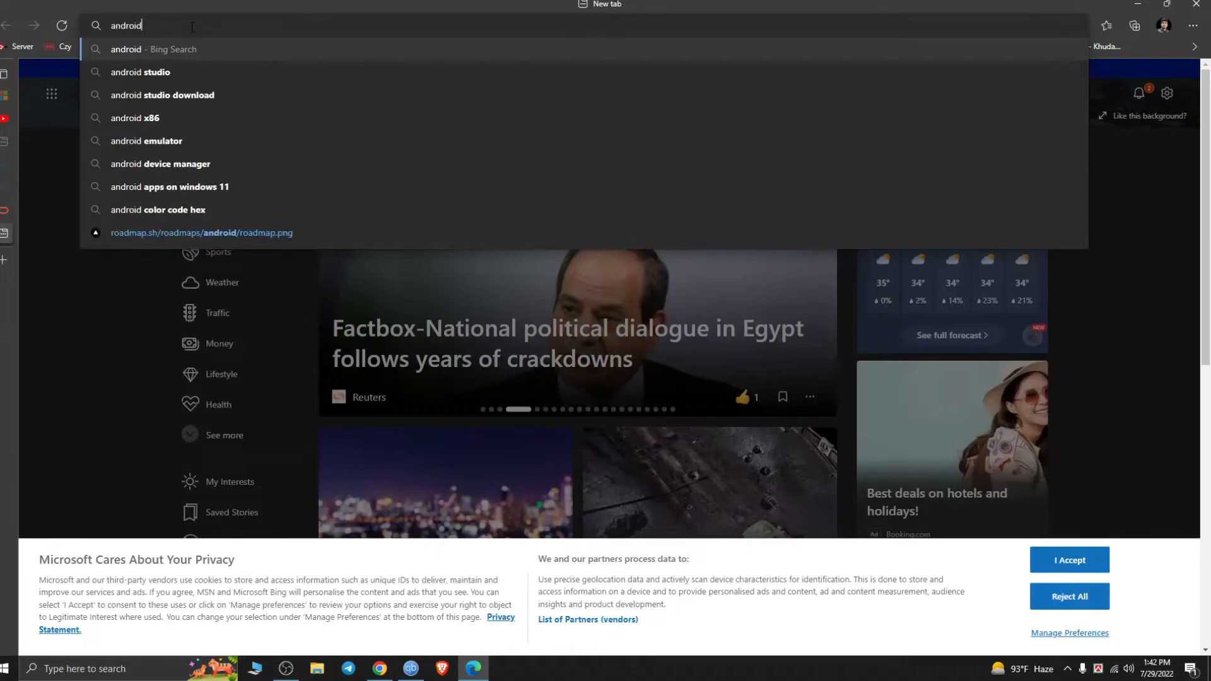
key("Down")
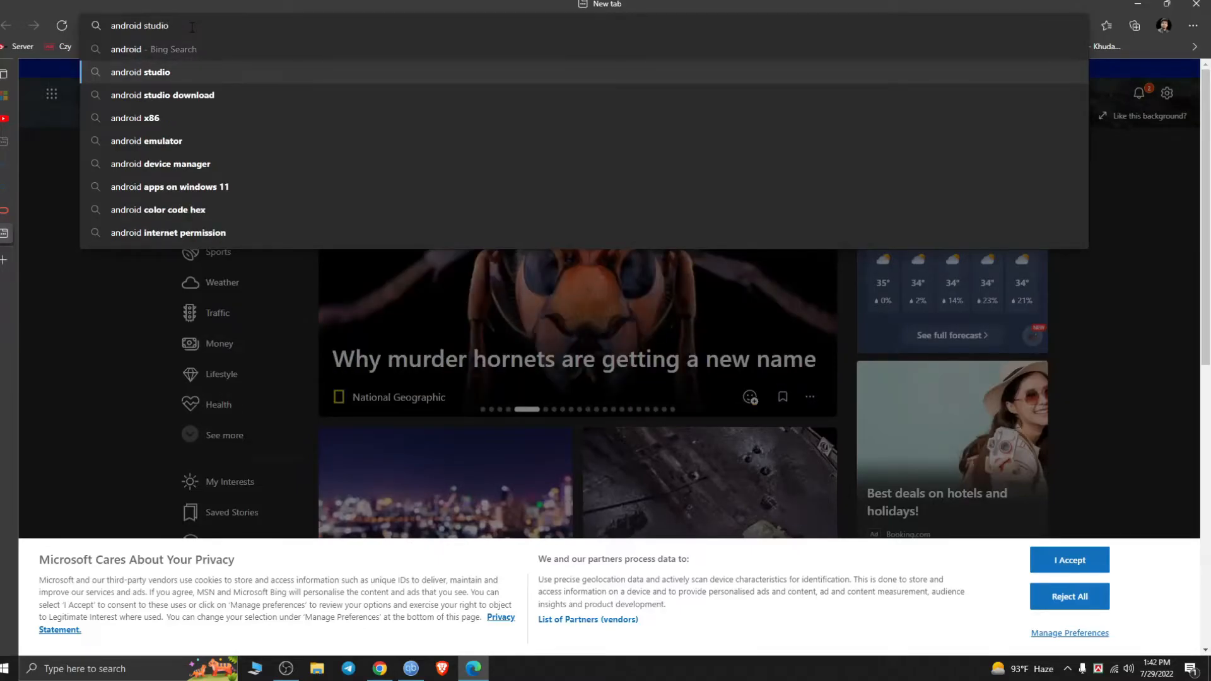
key("Down")
key("Return")
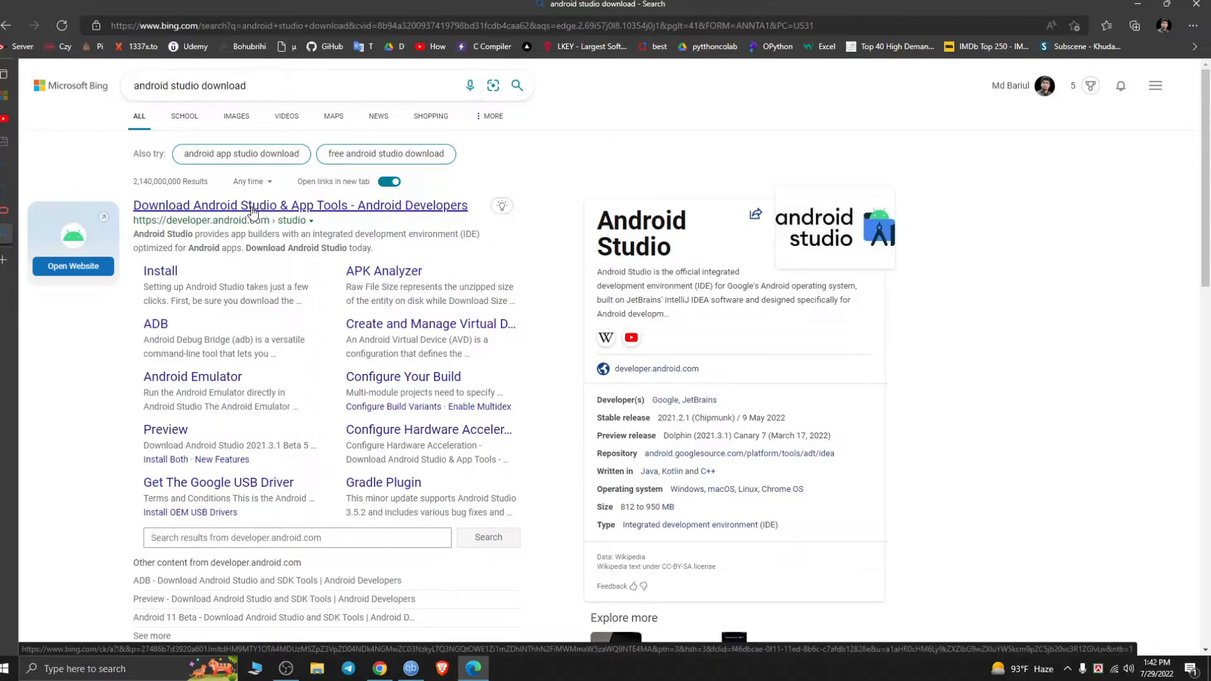
left_click(252, 208)
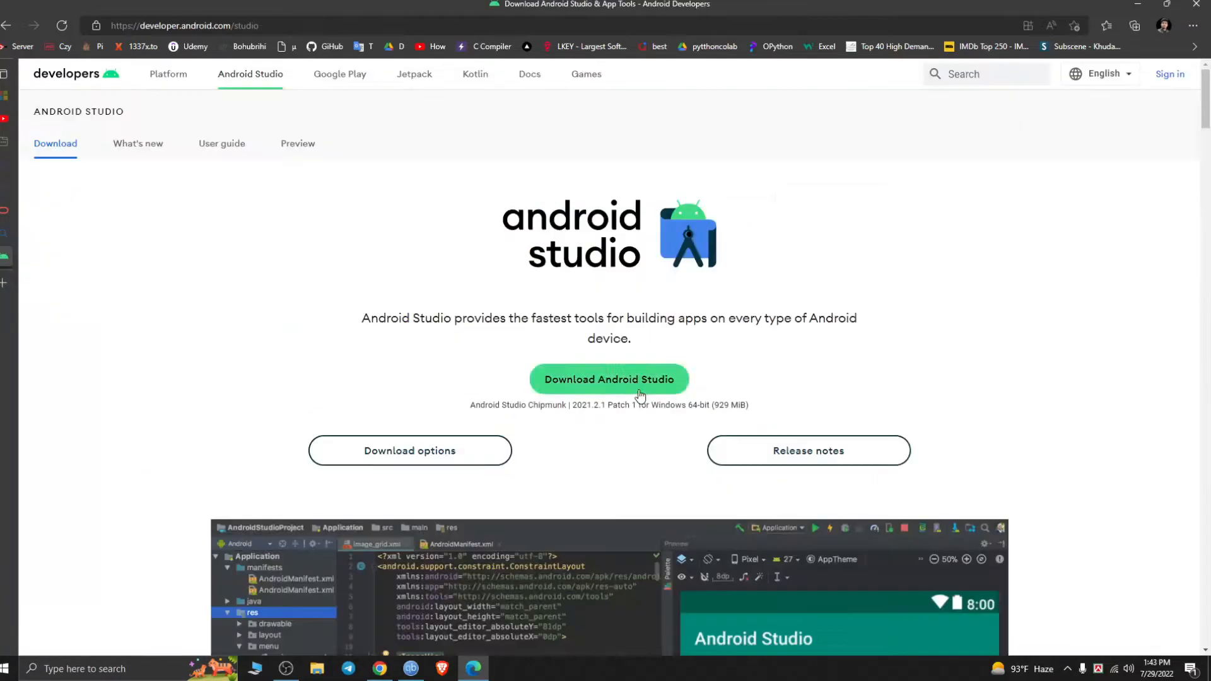
Step: Agree to the terms and conditions and download Android Studio Chipmunk 2021.2.1 Patch 1 for Windows
left_click(599, 384)
scroll(593, 328, "down", 10)
scroll(593, 301, "up", 9)
scroll(592, 301, "up", 1)
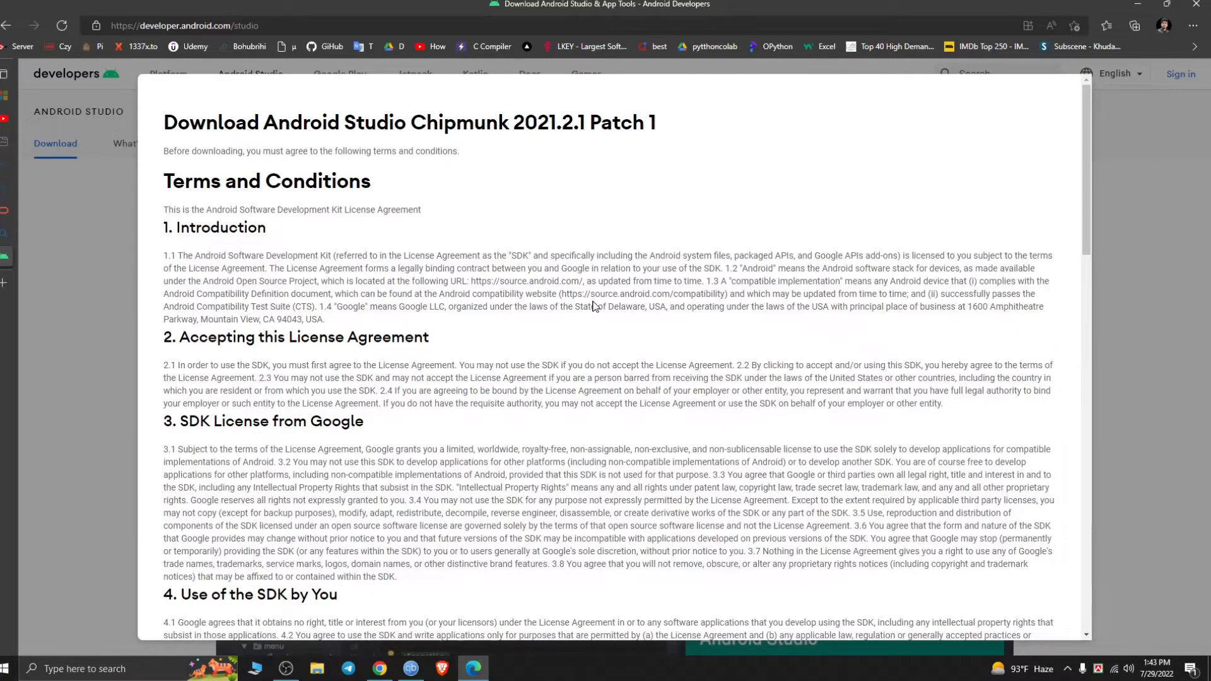
scroll(592, 306, "down", 15)
left_click(169, 527)
left_click(295, 567)
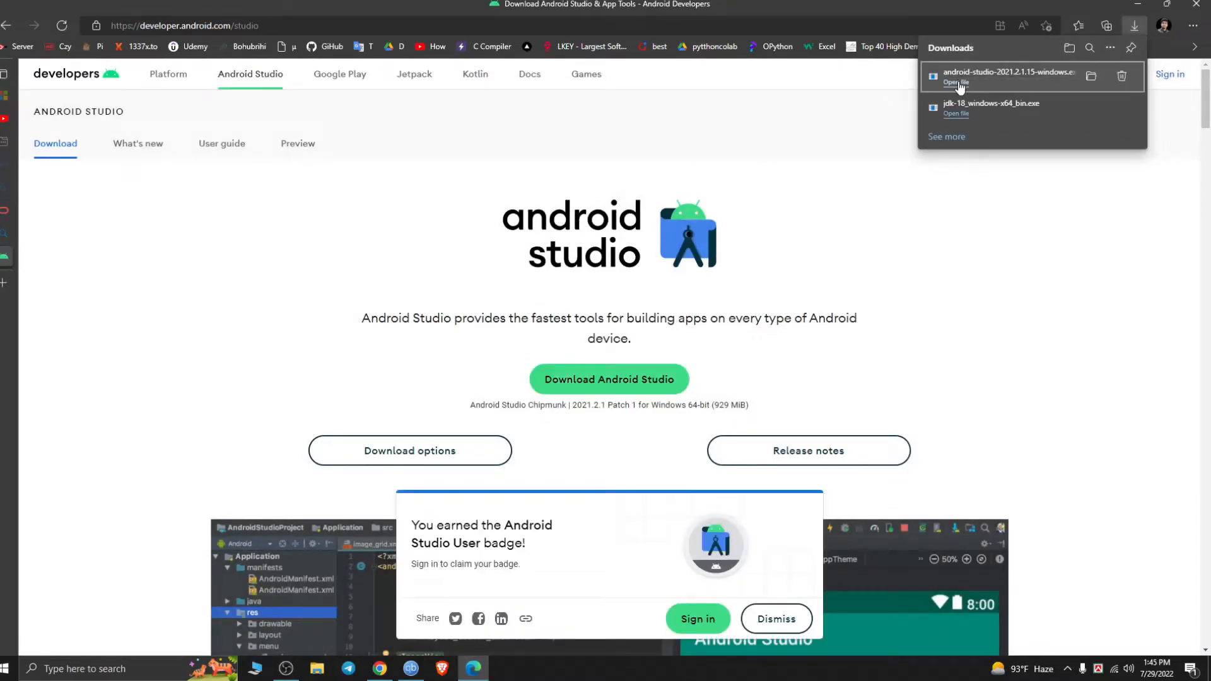
Step: Run android-studio-2021.2.1.15-windows.exe and exclude the Android Virtual Device component from the installation
left_click(957, 82)
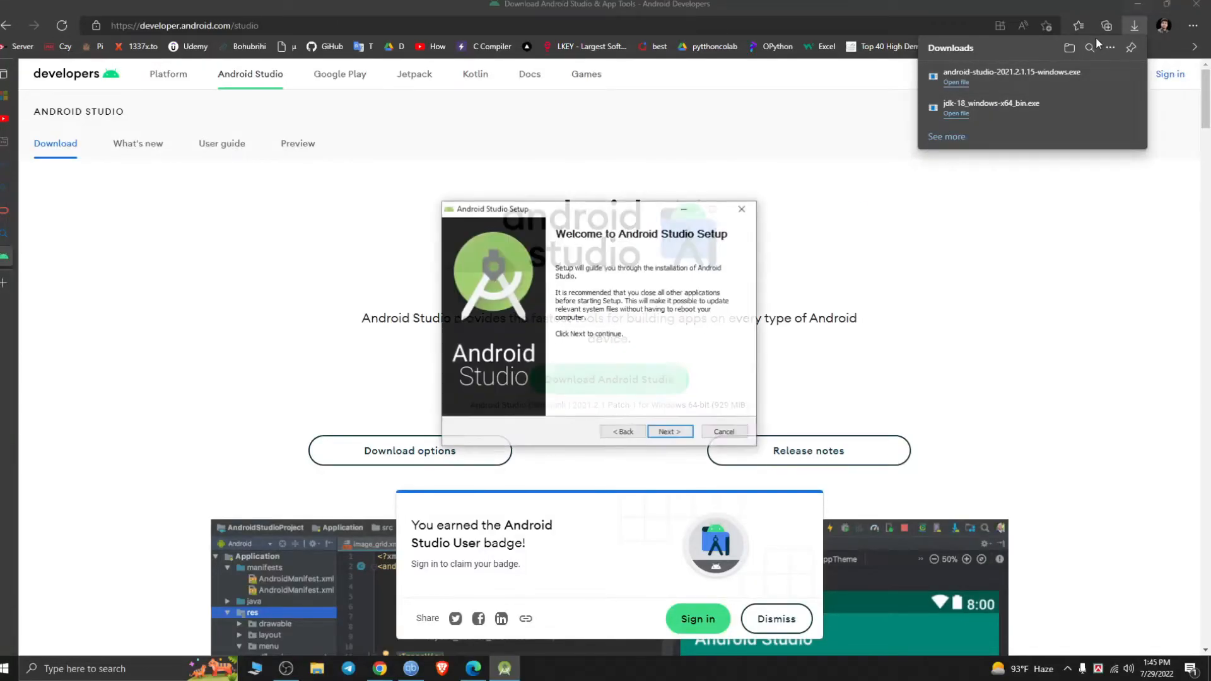
left_click(668, 433)
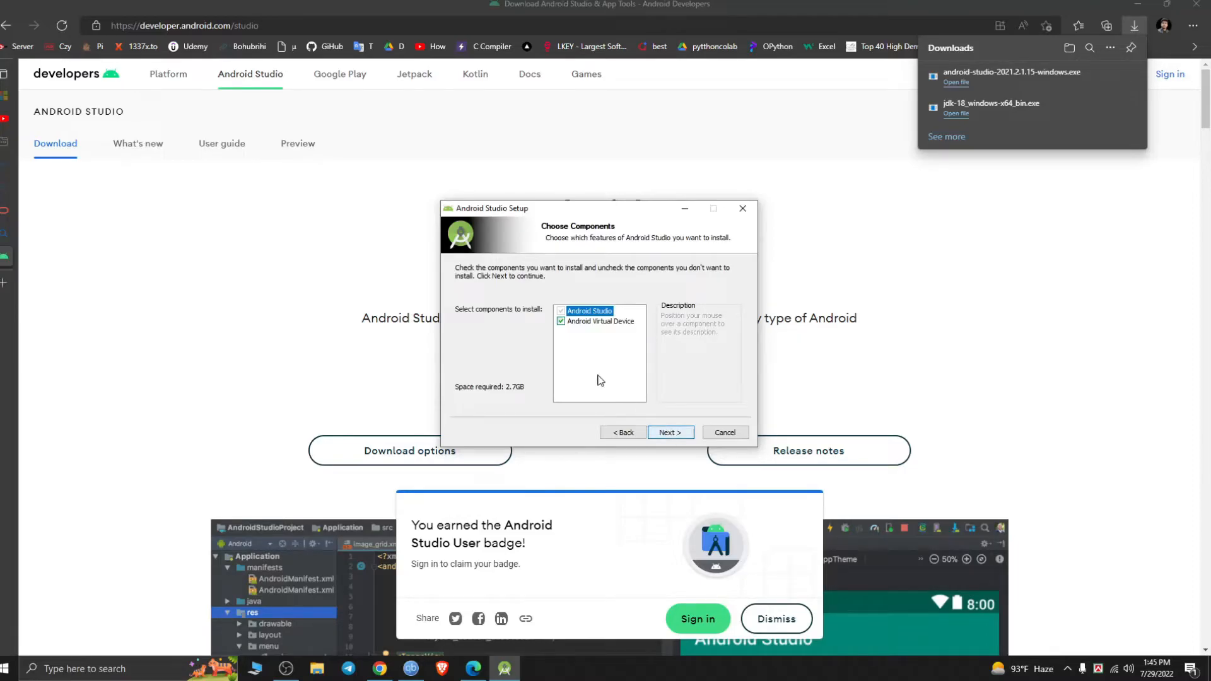
left_click(561, 323)
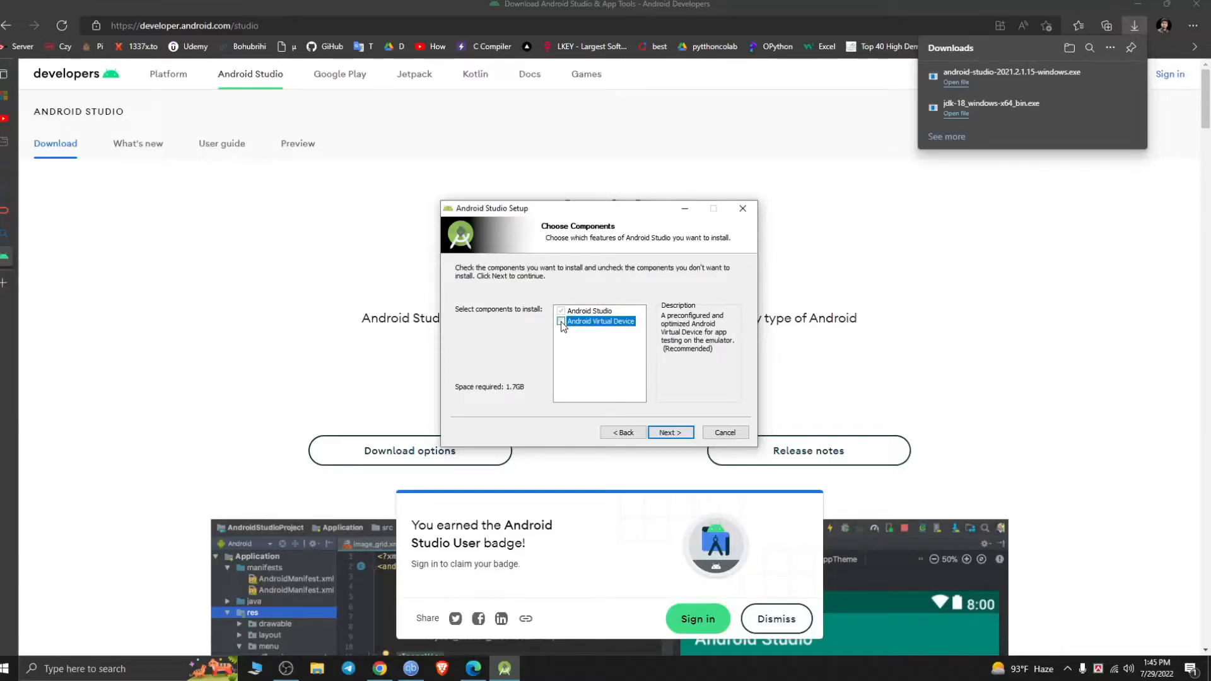
left_click(672, 433)
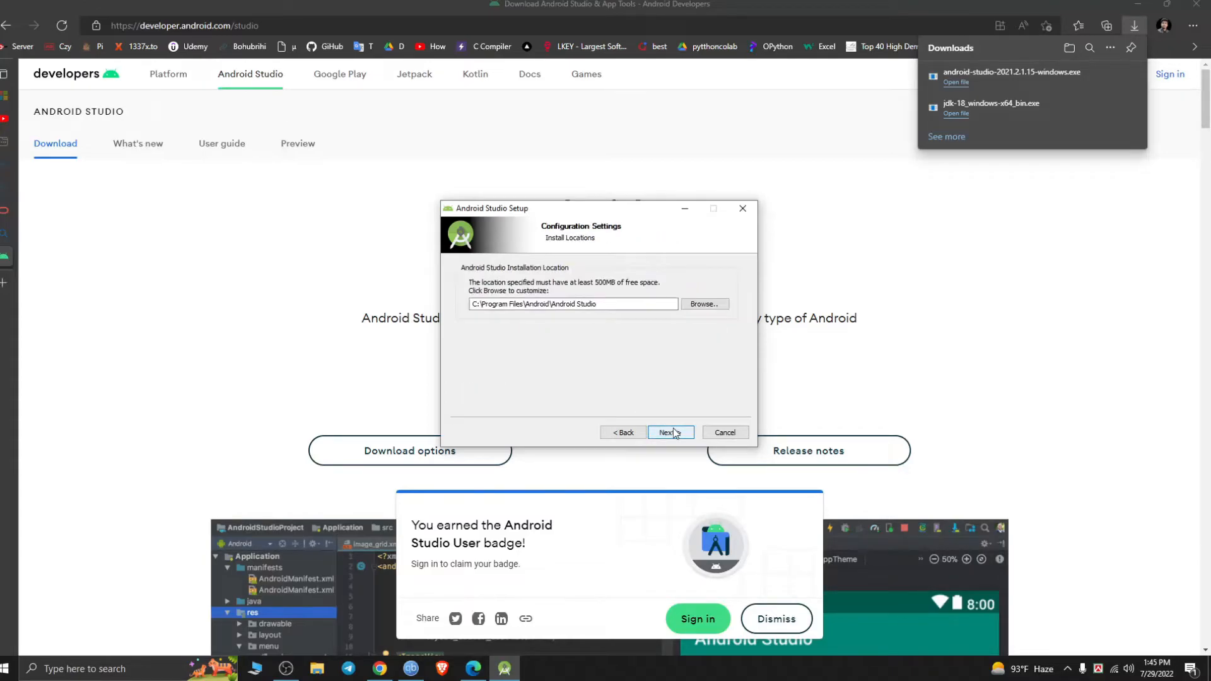
Step: Install to C:\Program Files\Android\Android Studio with the Start Menu folder Android Studio, and finish setup with Start Android Studio enabled
left_click(671, 433)
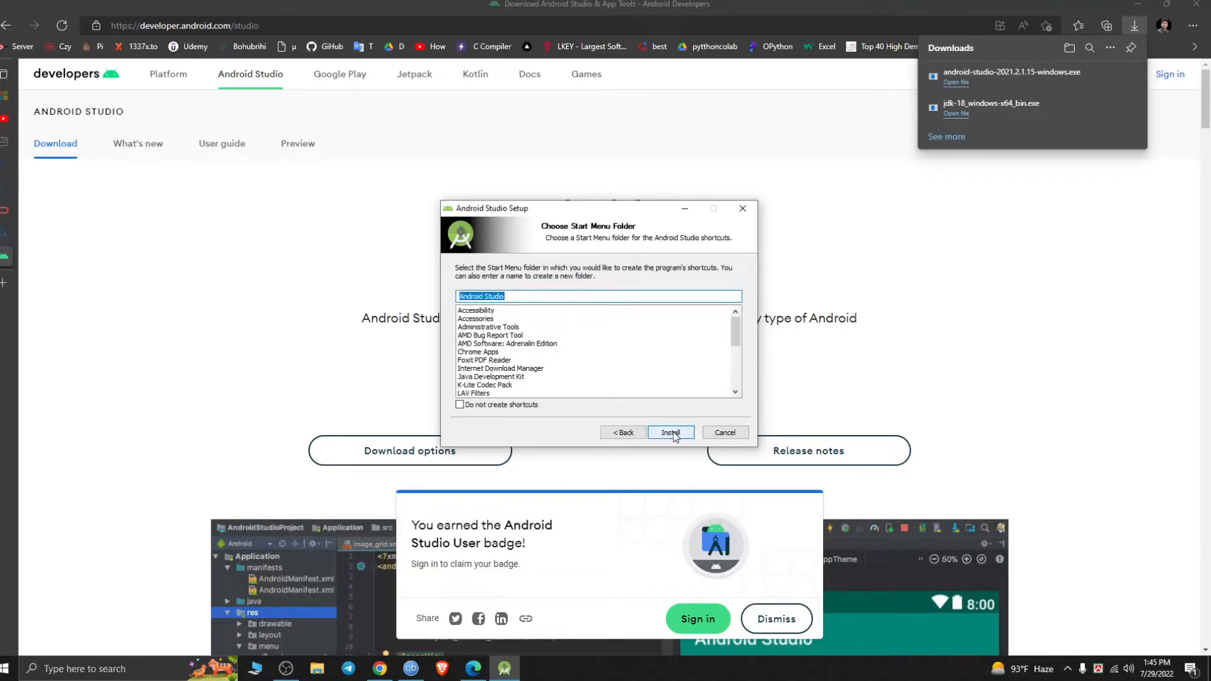
left_click(672, 432)
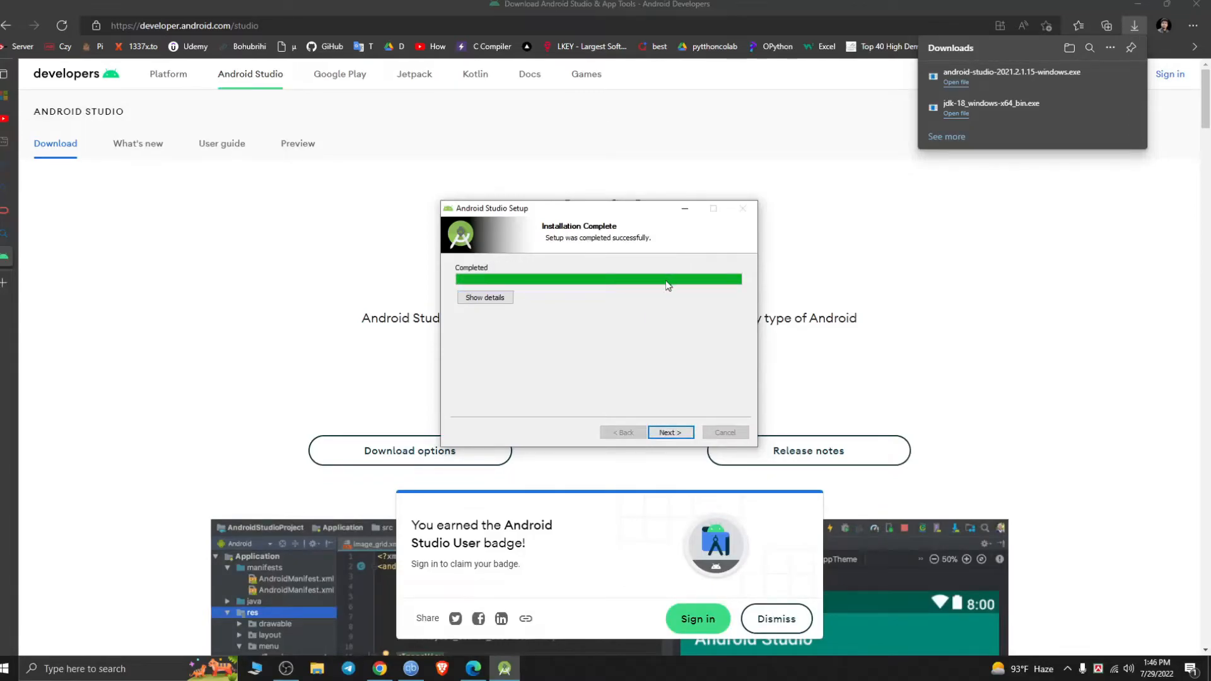
left_click(672, 435)
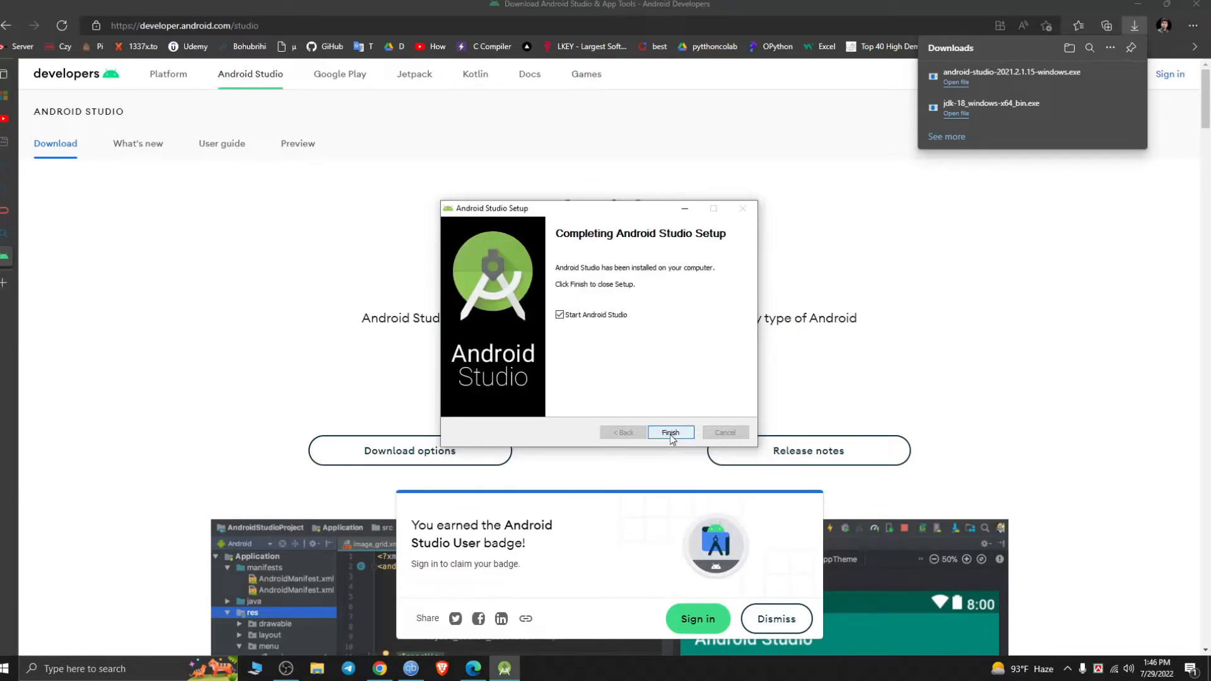
left_click(671, 434)
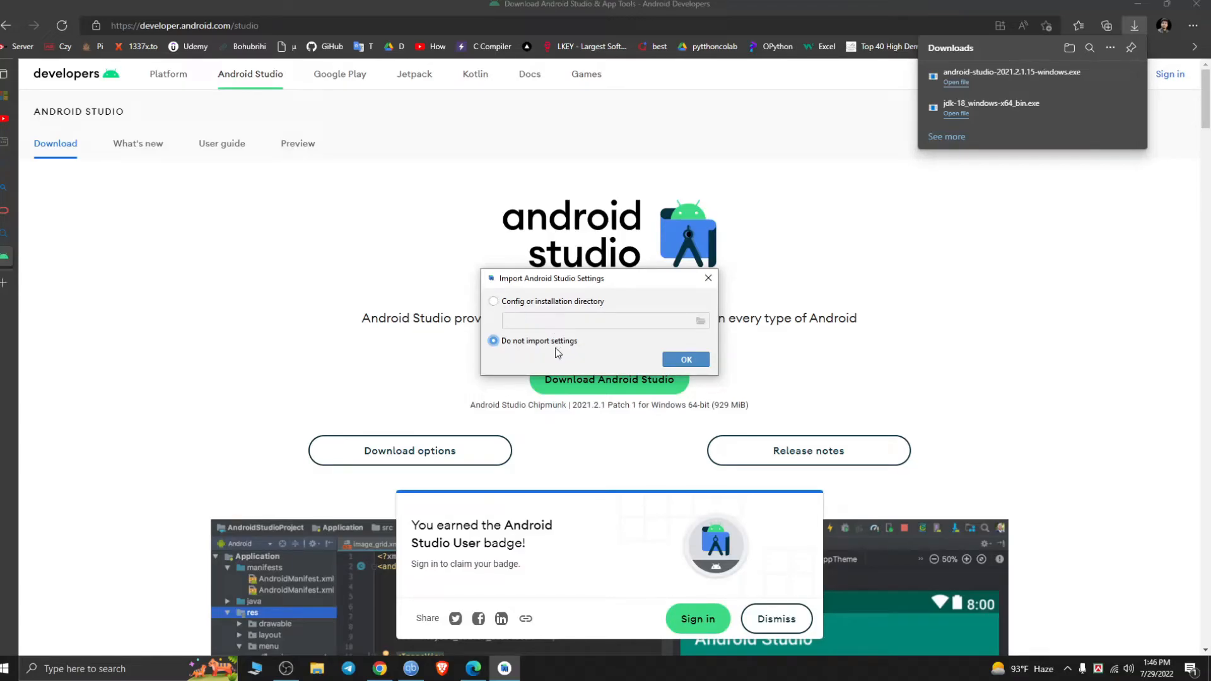
Step: Continue into the Android Studio setup wizard without importing settings or sending usage statistics to Google
left_click(679, 360)
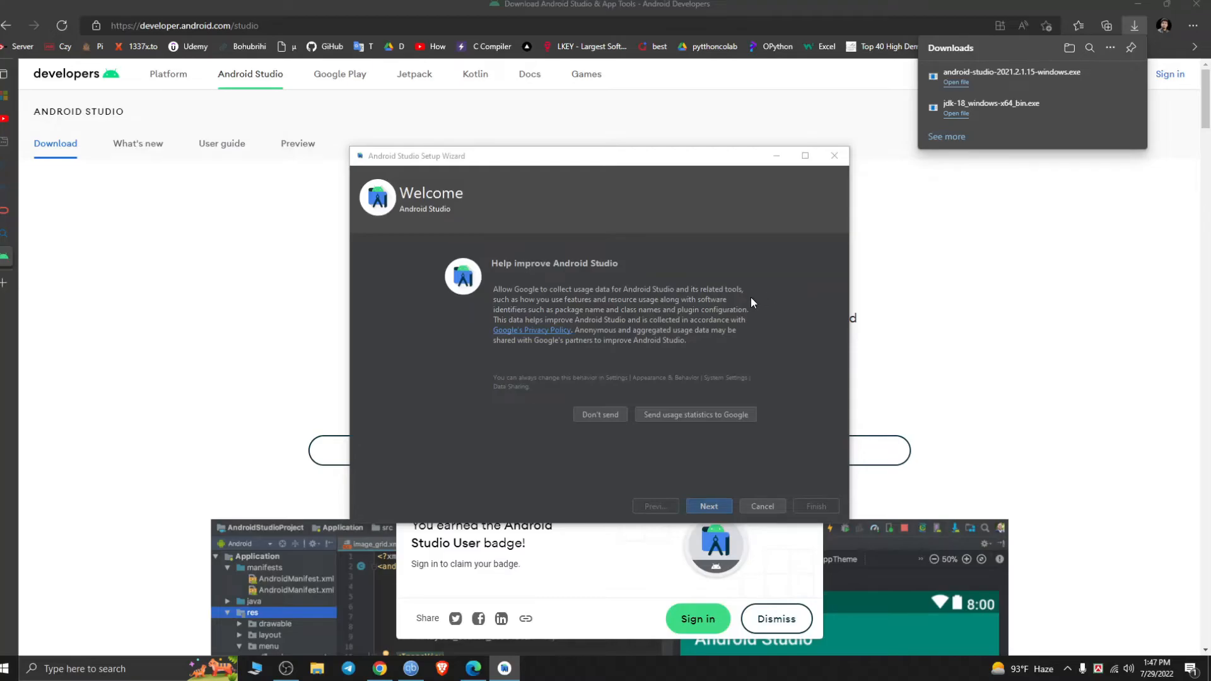
left_click(603, 414)
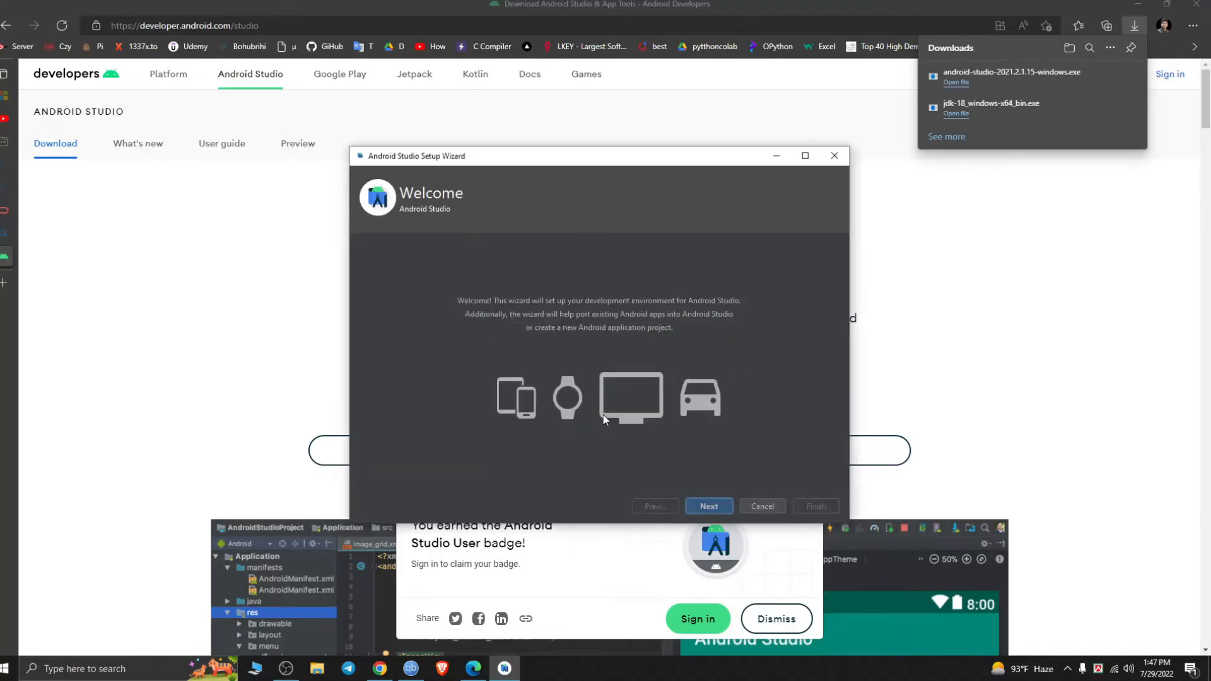
left_click(698, 508)
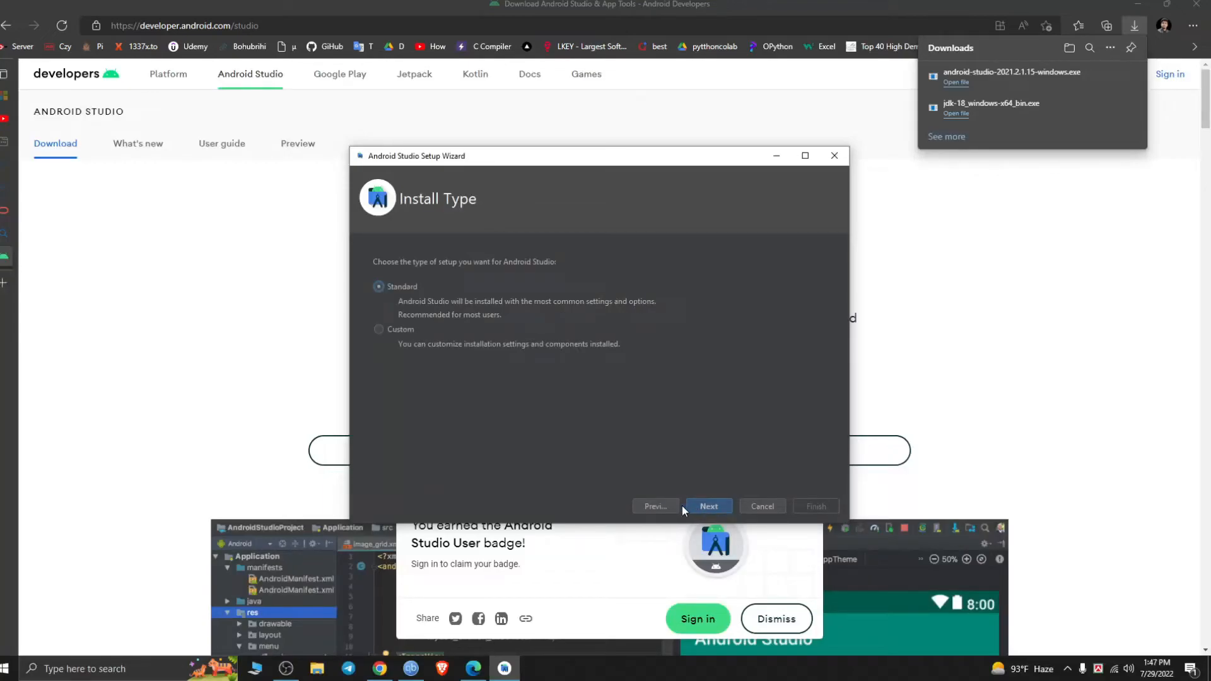
Step: Choose the Standard install type and the Darcula UI theme after trying the Light theme
left_click(719, 506)
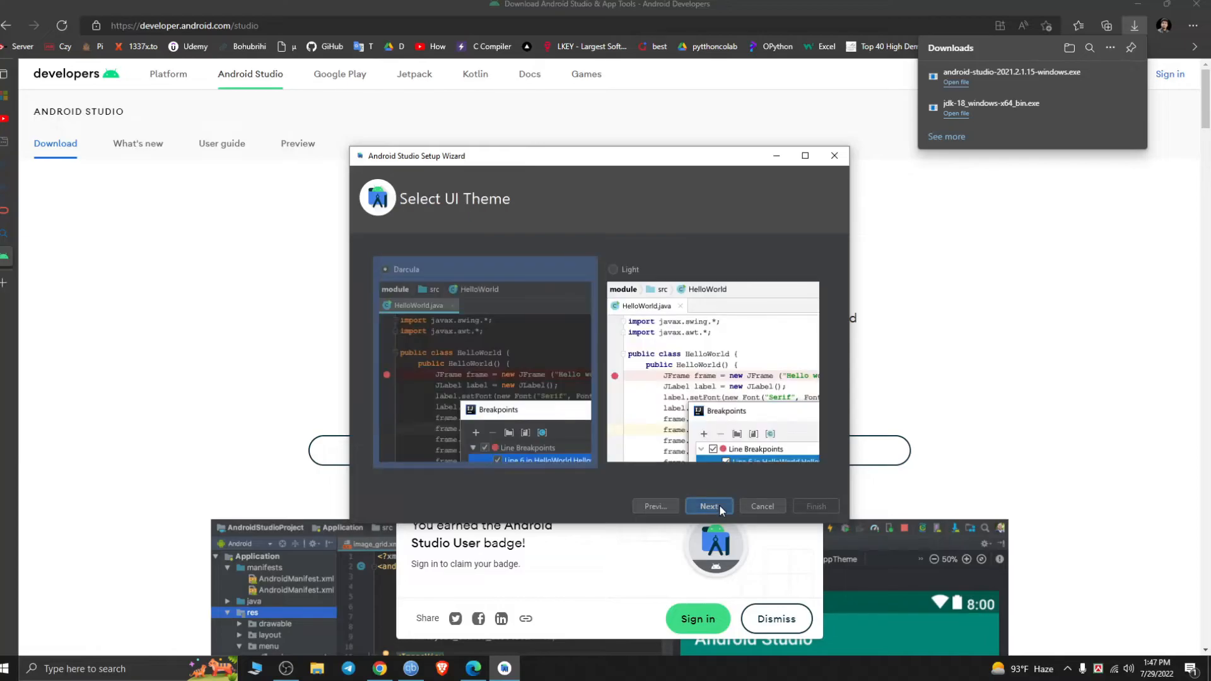
left_click(613, 269)
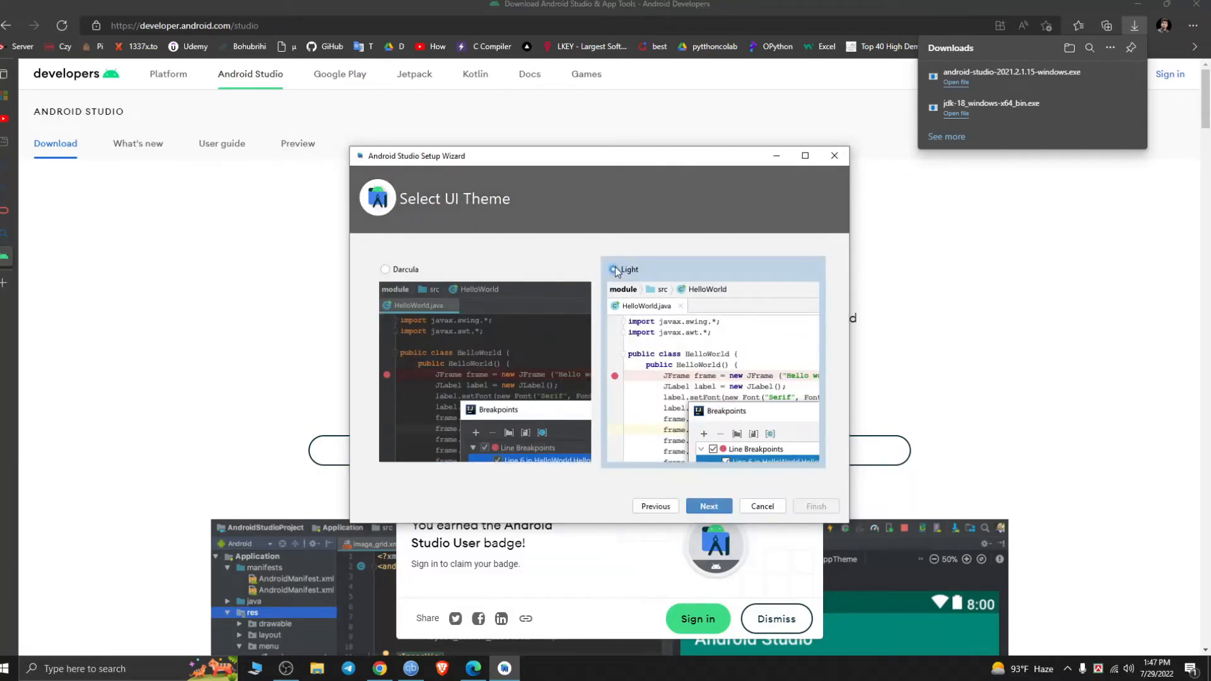
left_click(383, 271)
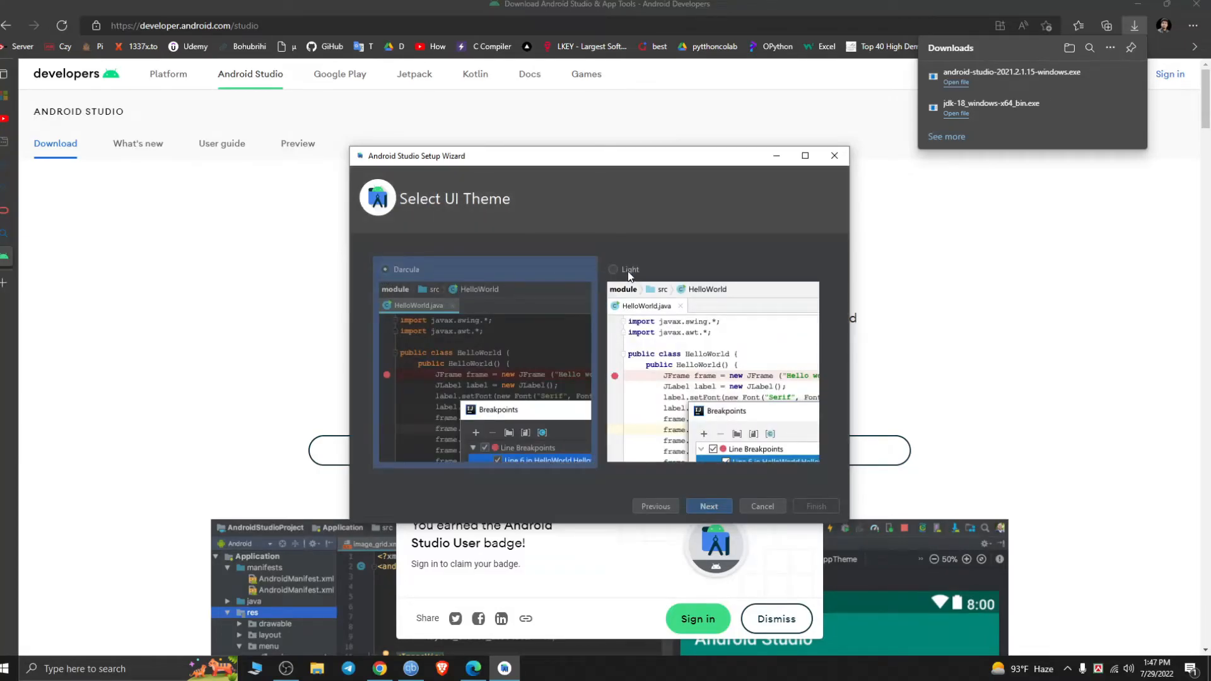
left_click(620, 272)
left_click(385, 269)
left_click(709, 506)
left_click(712, 506)
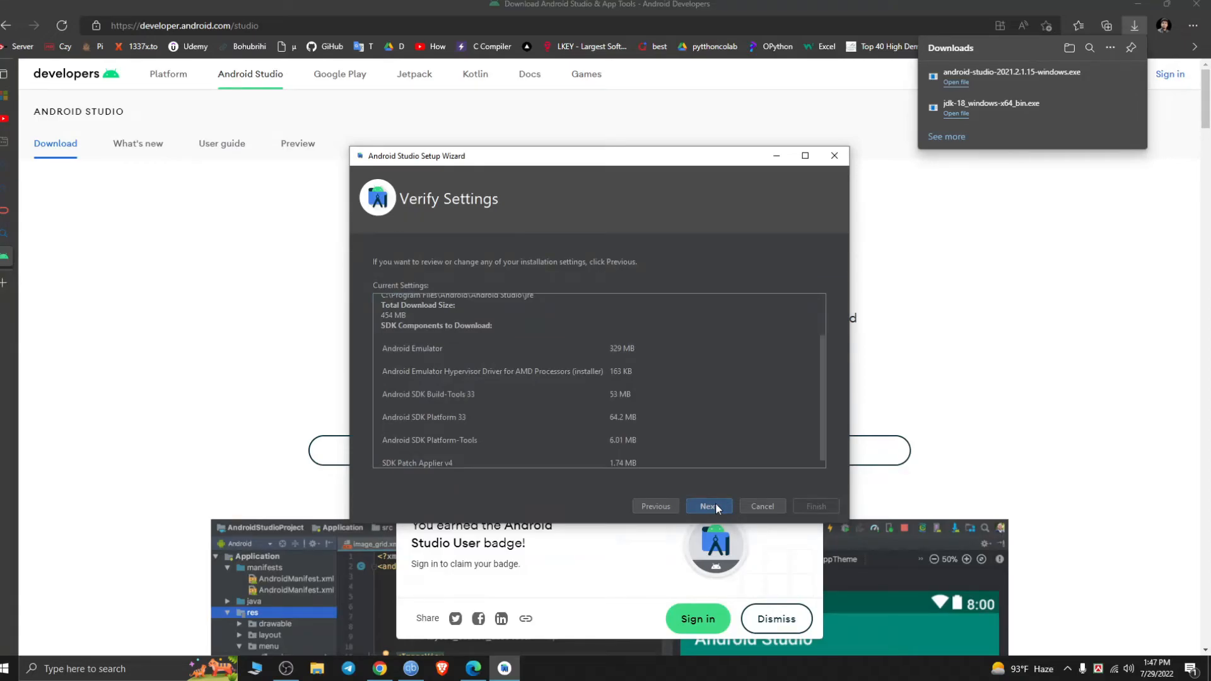
Step: Accept the android-sdk-license, download the SDK components, and finish the setup wizard
left_click(717, 508)
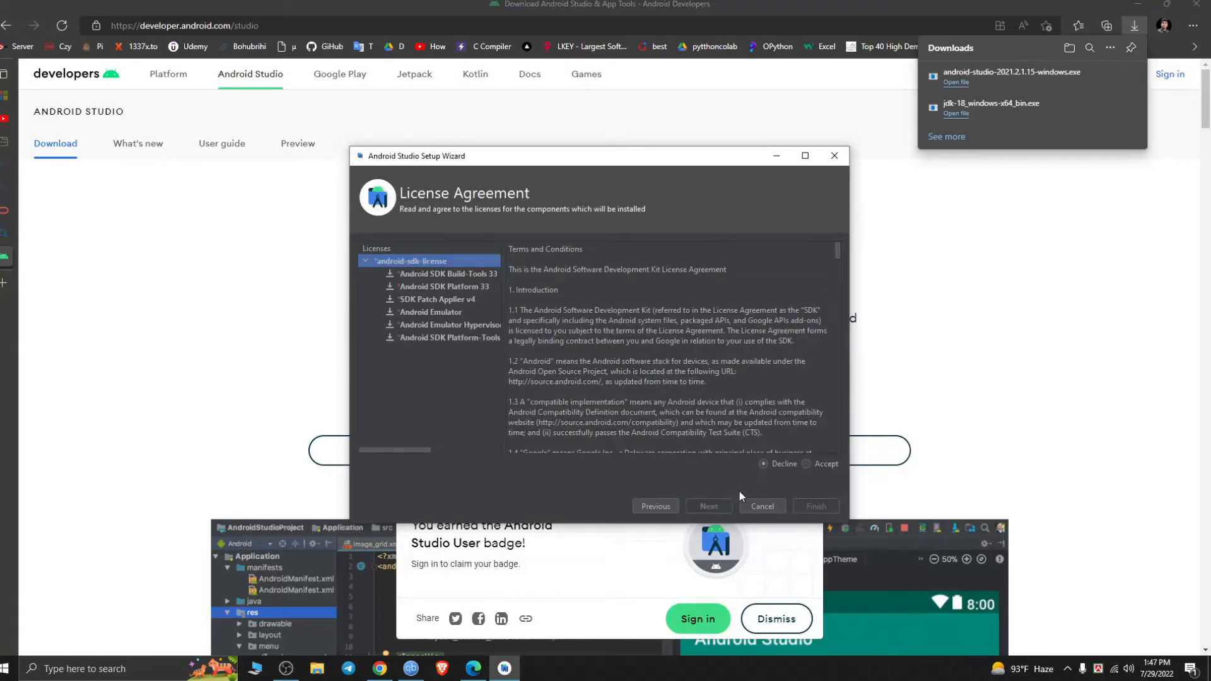
left_click(808, 464)
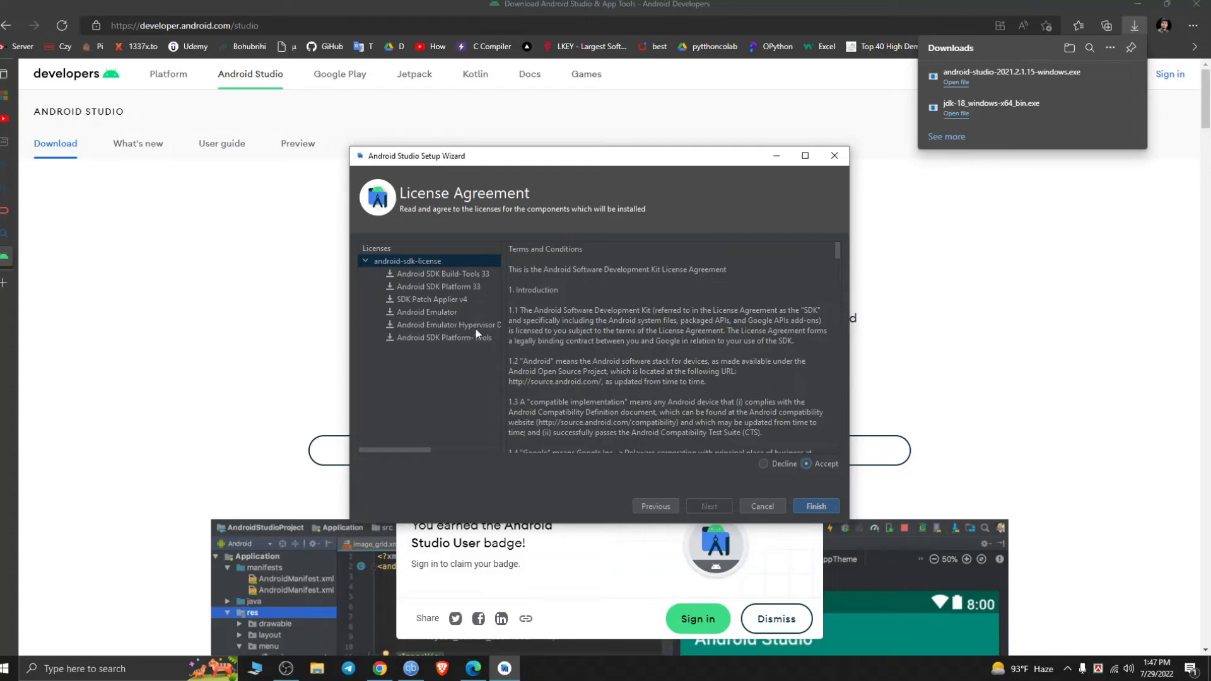
left_click(810, 508)
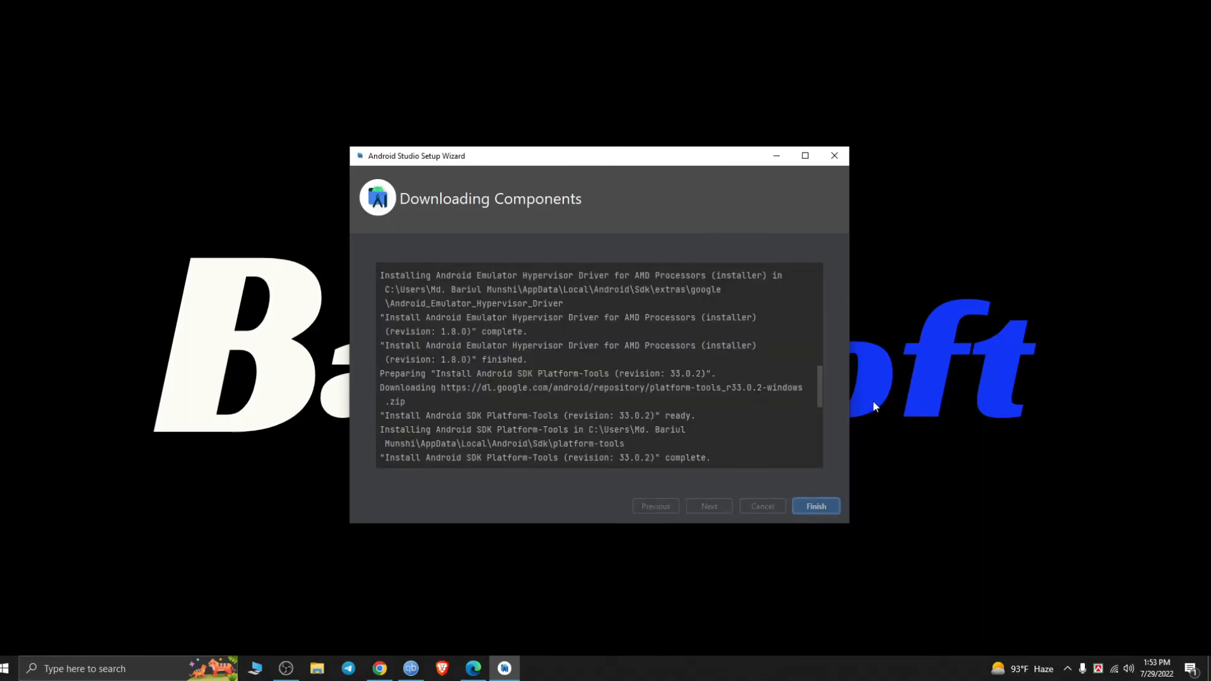
left_click(823, 506)
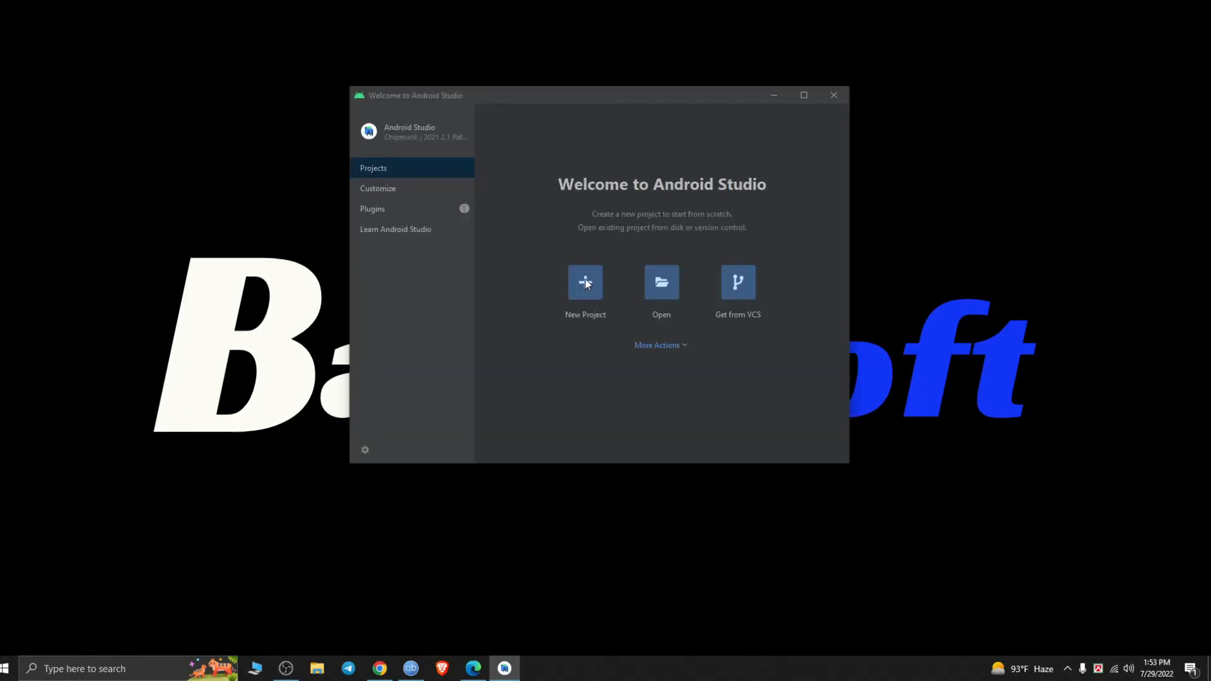
Step: Start a new Phone and Tablet project from the Basic Activity template and proceed to its configuration page
left_click(659, 281)
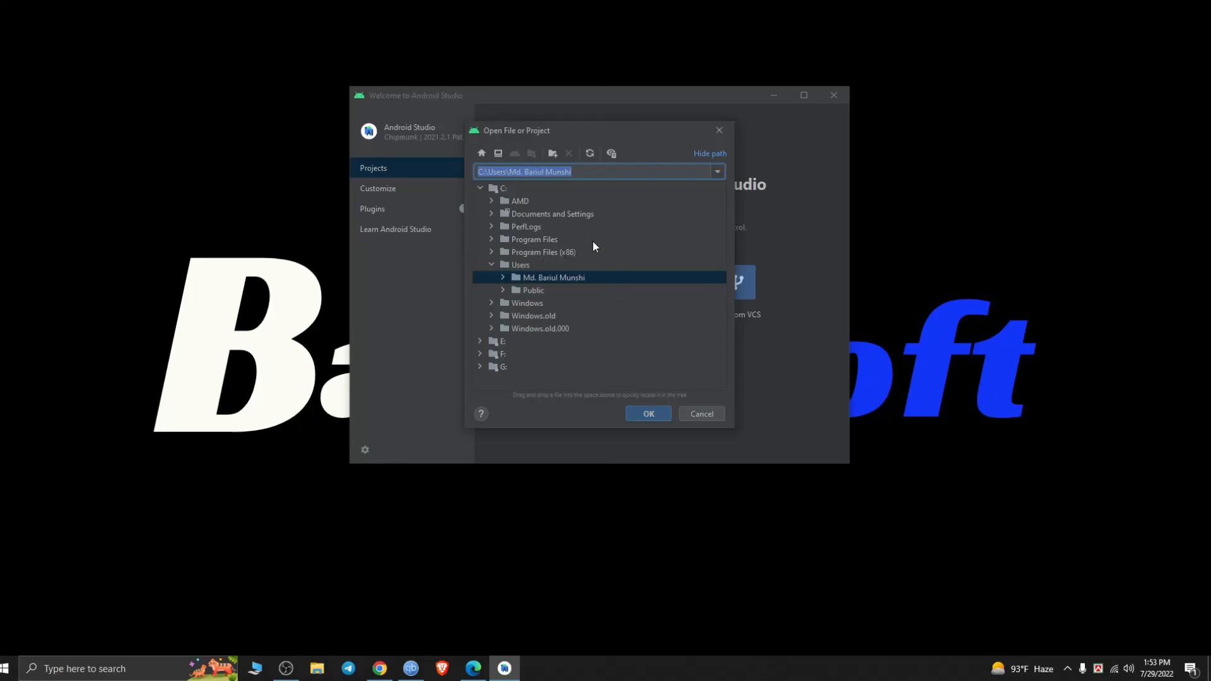
left_click(719, 131)
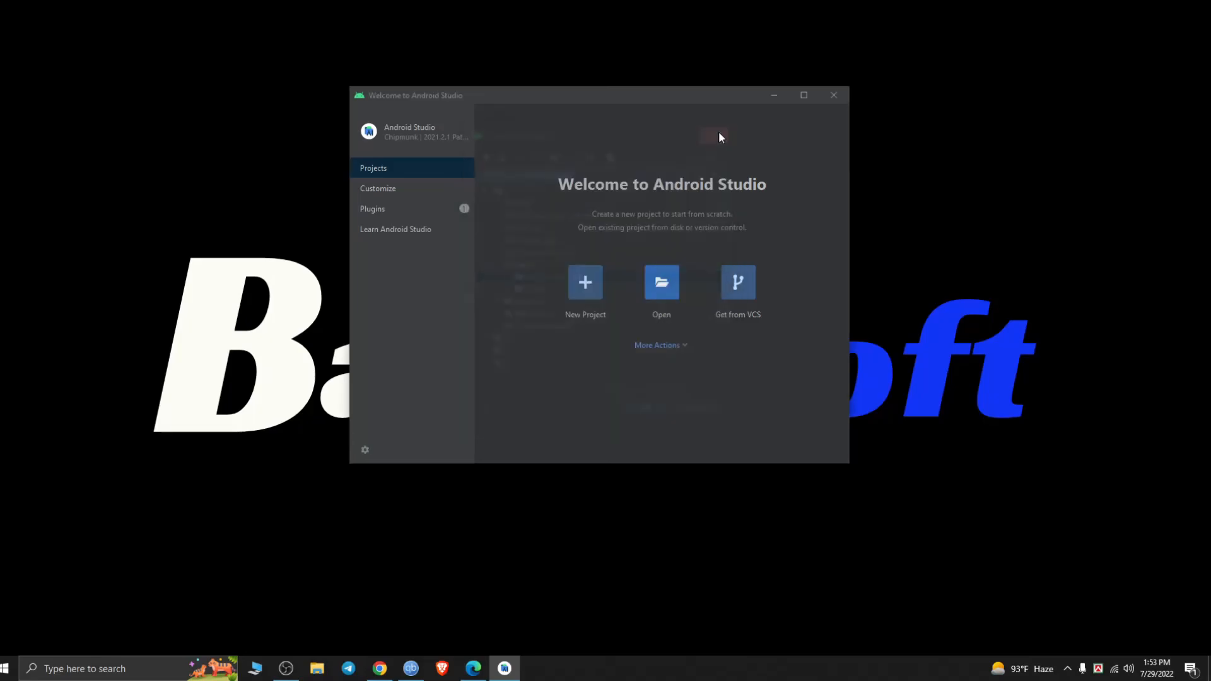
left_click(584, 284)
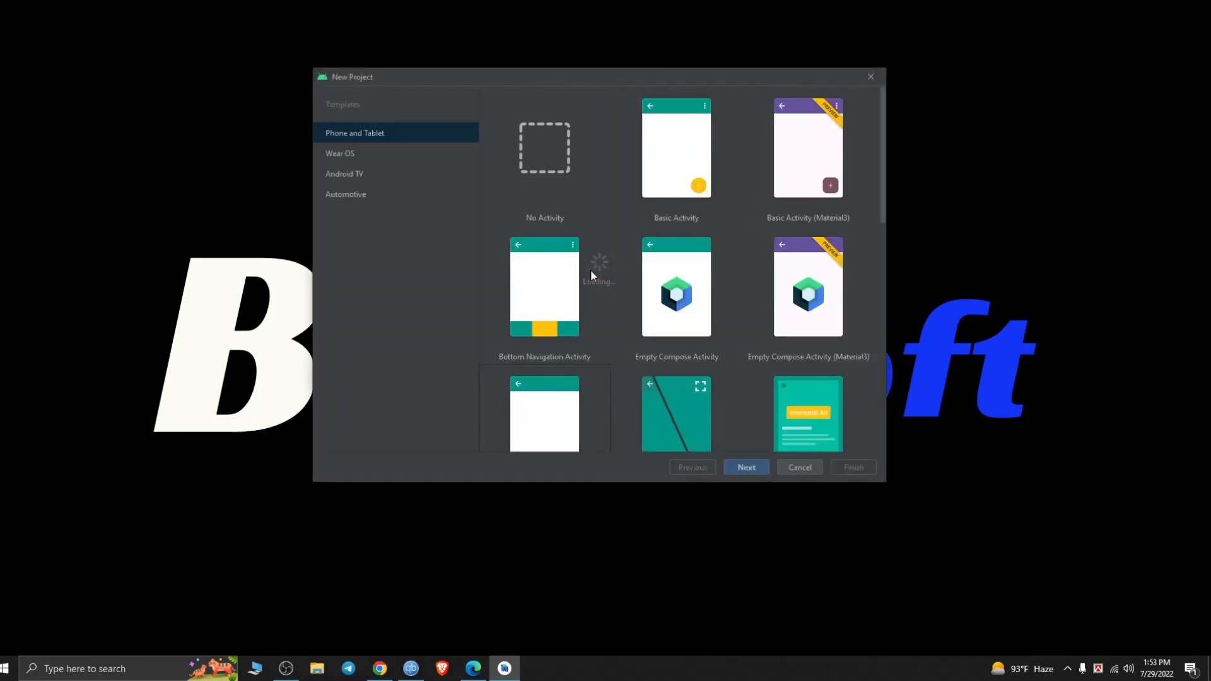
left_click(678, 171)
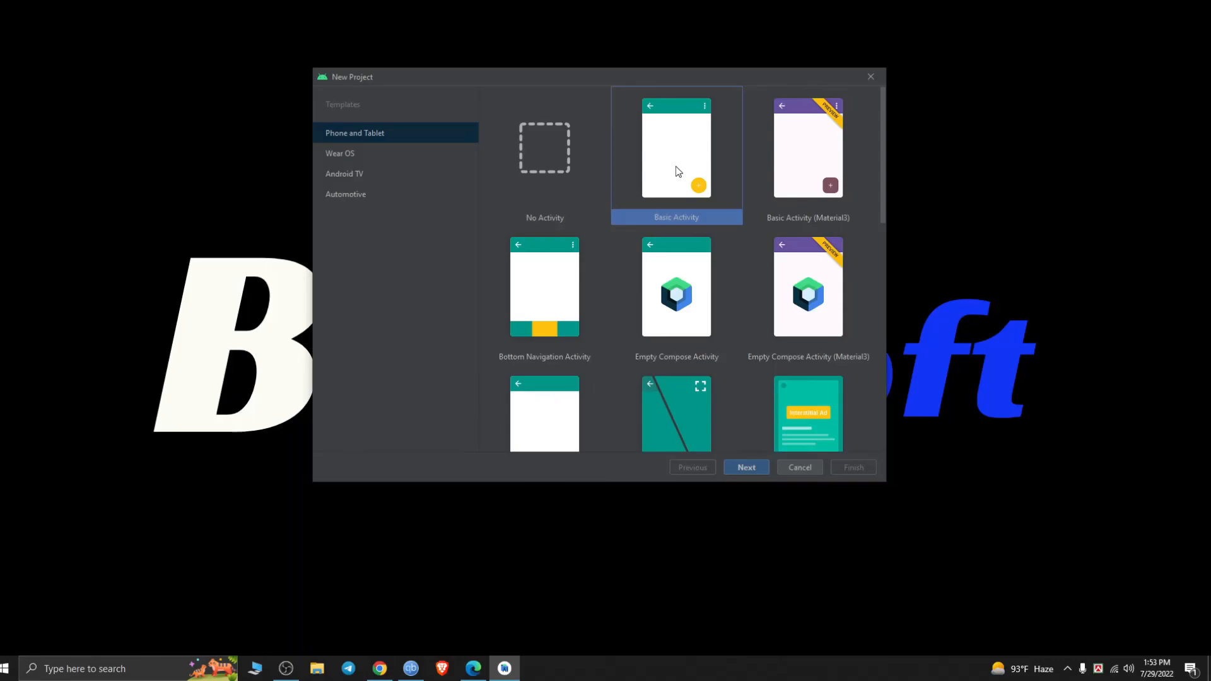
left_click(746, 467)
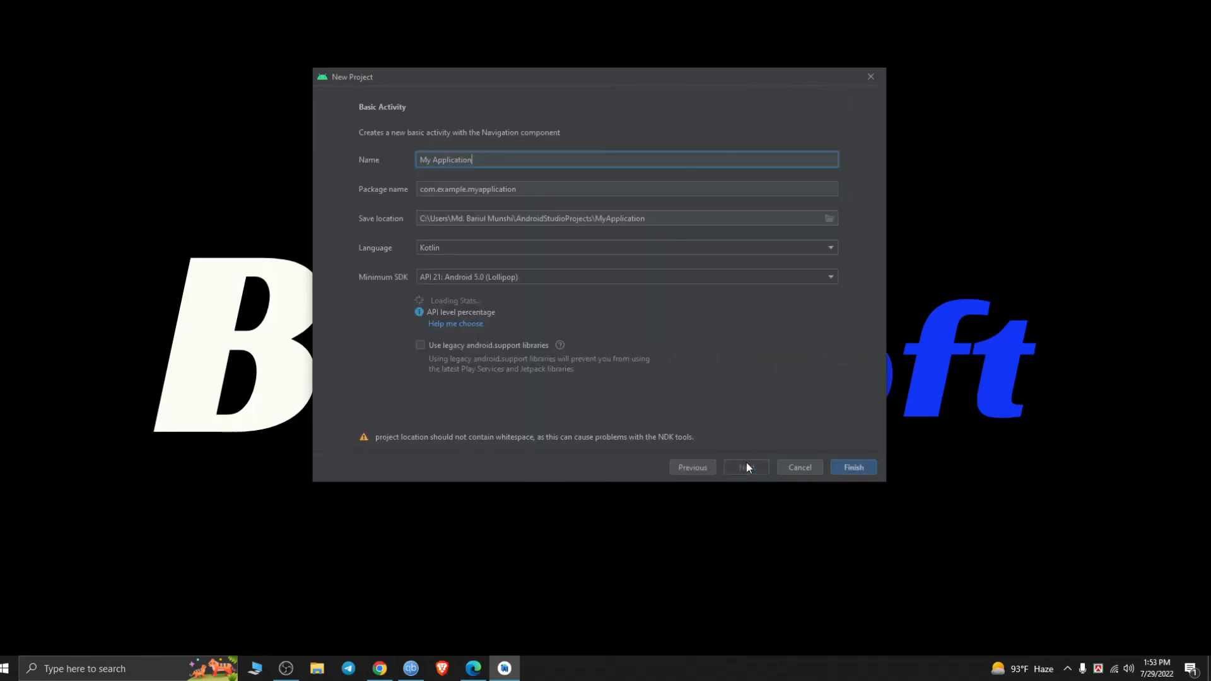